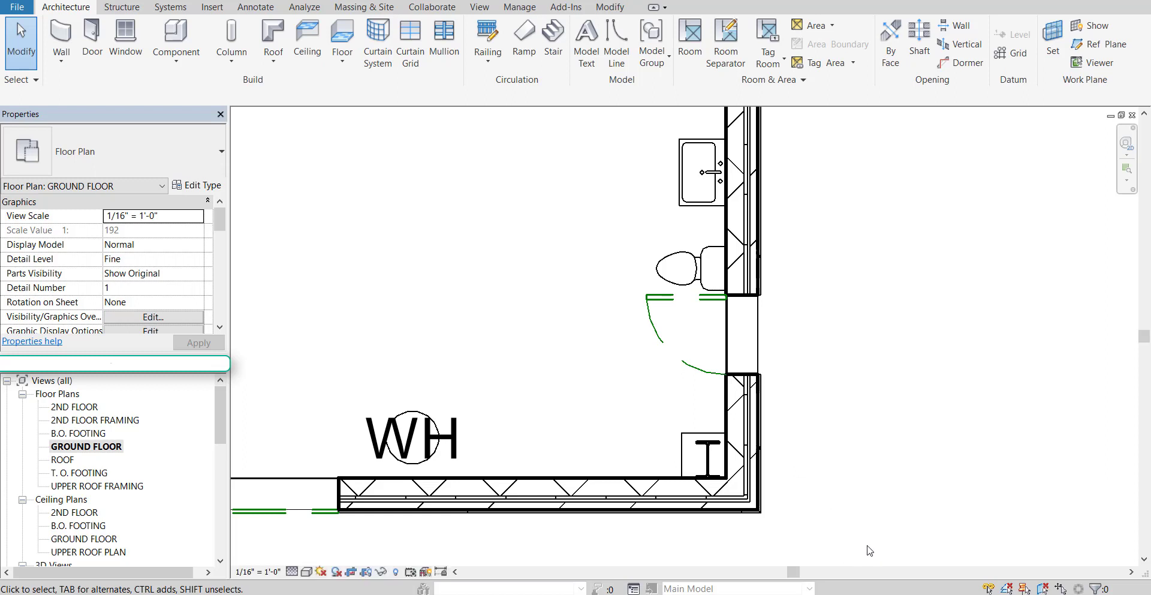
Crossing-select the bathroom walls and hide their categories in the view, leaving sink, toilet and WH.
left_click_drag(772, 539, 570, 328)
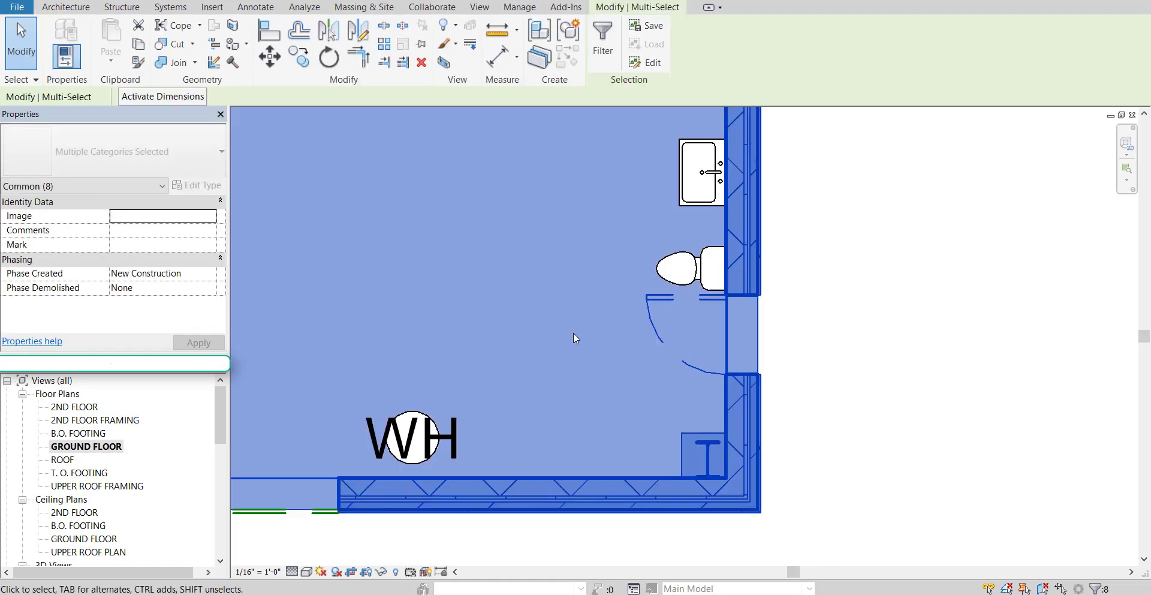
right_click(573, 333)
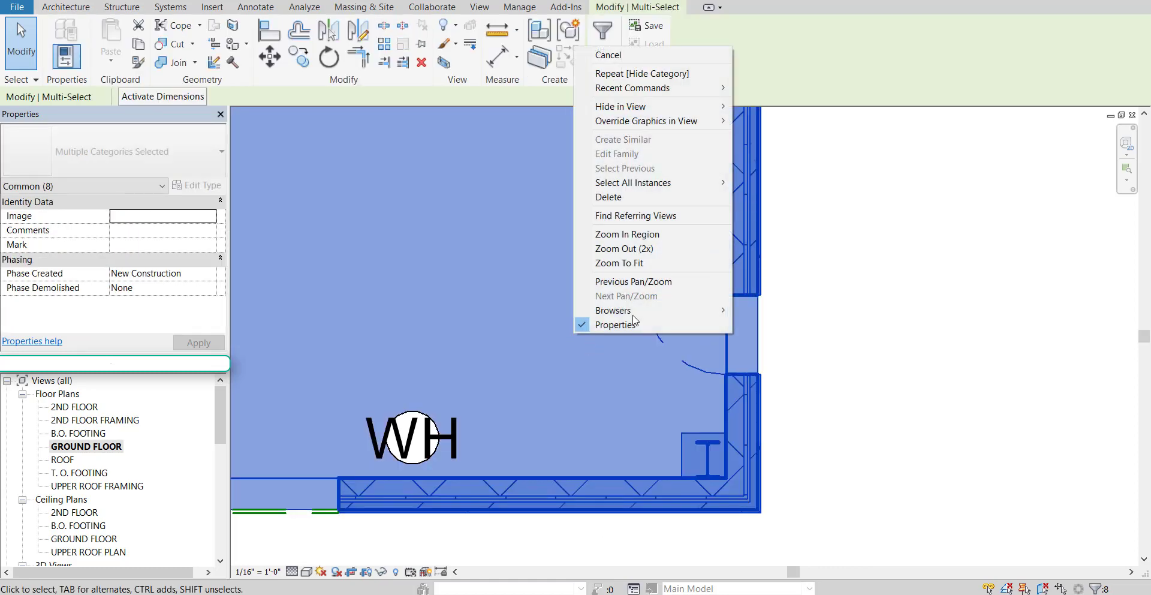
mouse_move(653, 109)
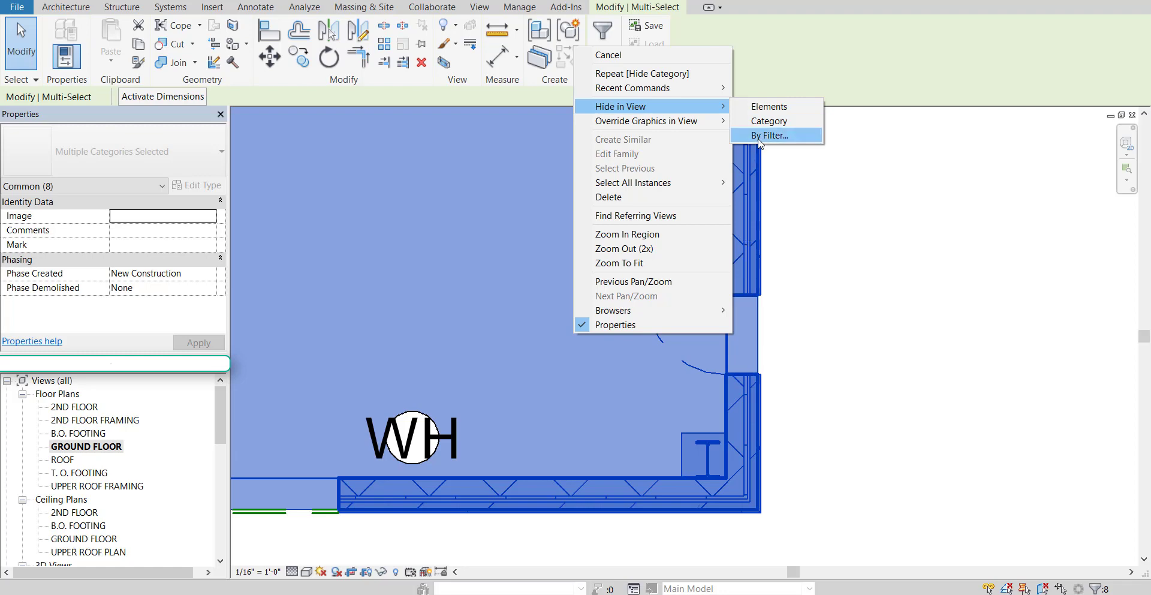
left_click(768, 121)
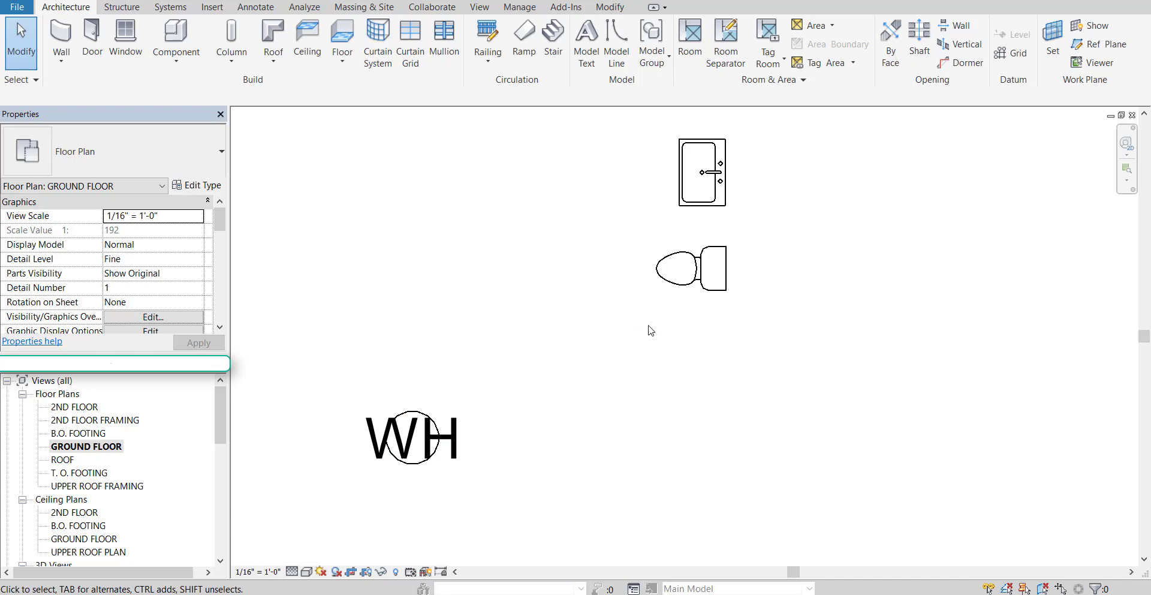
Draw a 6" pipe at 9' 0" offset from the water heater to an end point on the right.
left_click(204, 8)
left_click(180, 9)
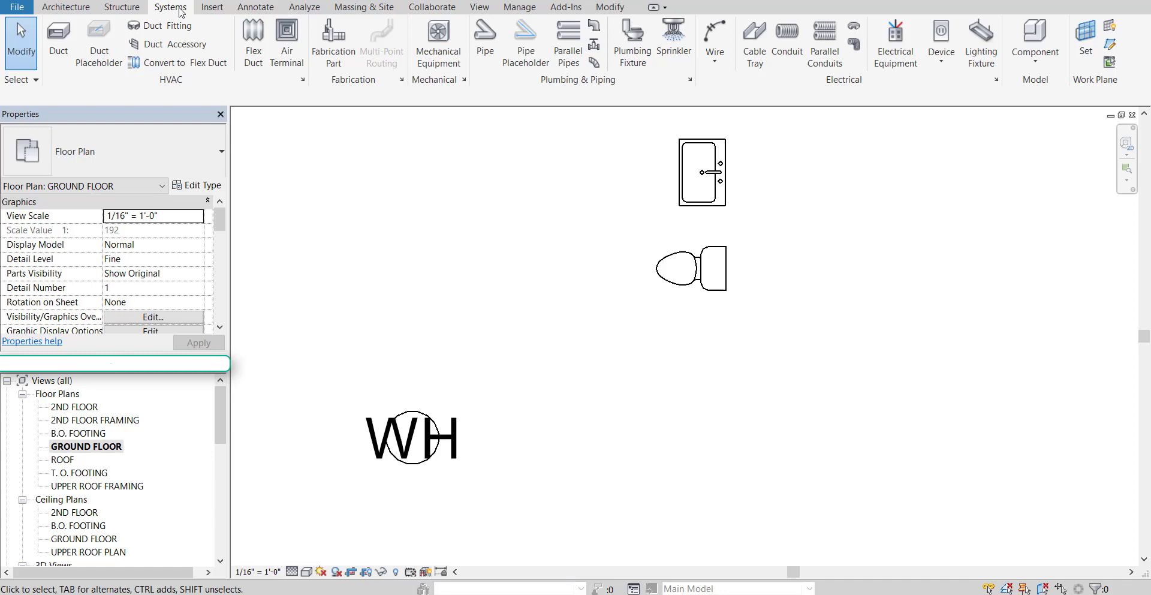
left_click(482, 47)
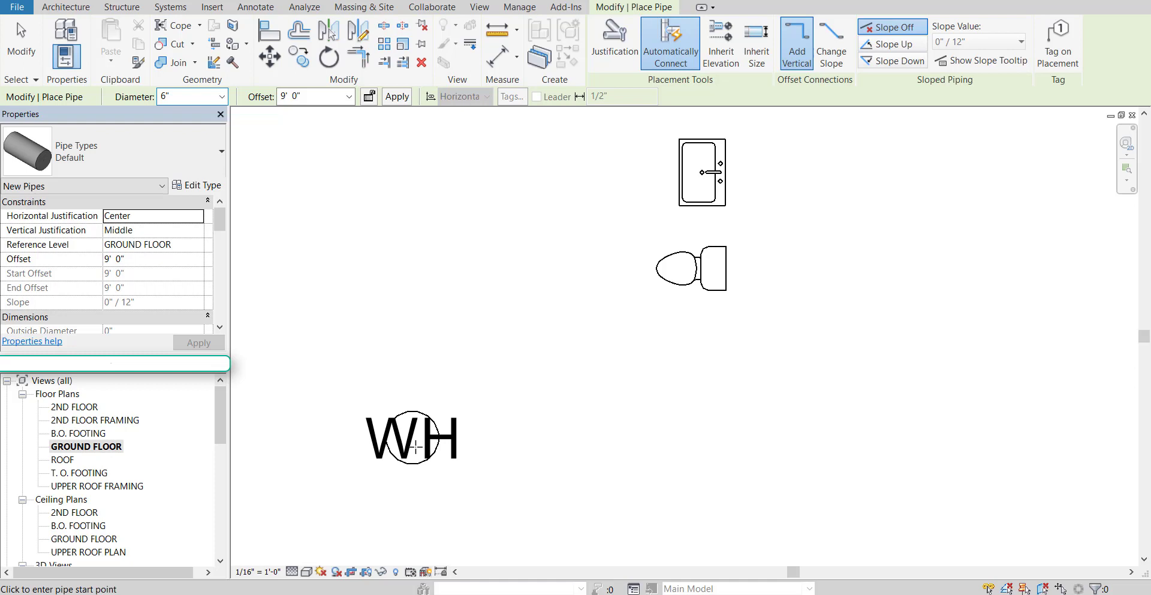
left_click(416, 447)
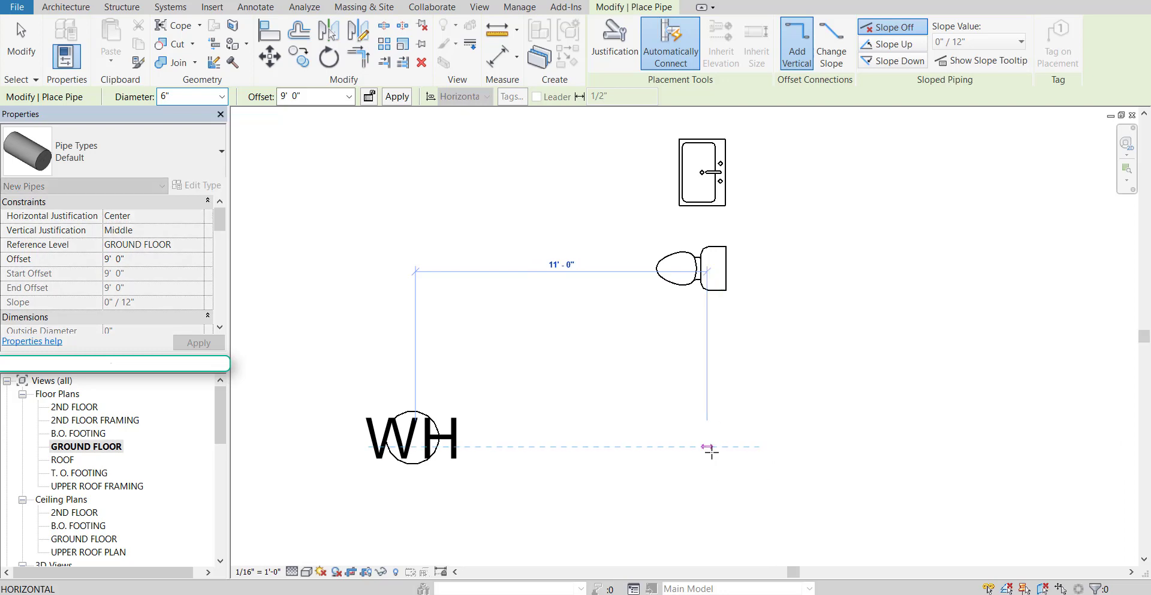
left_click(714, 450)
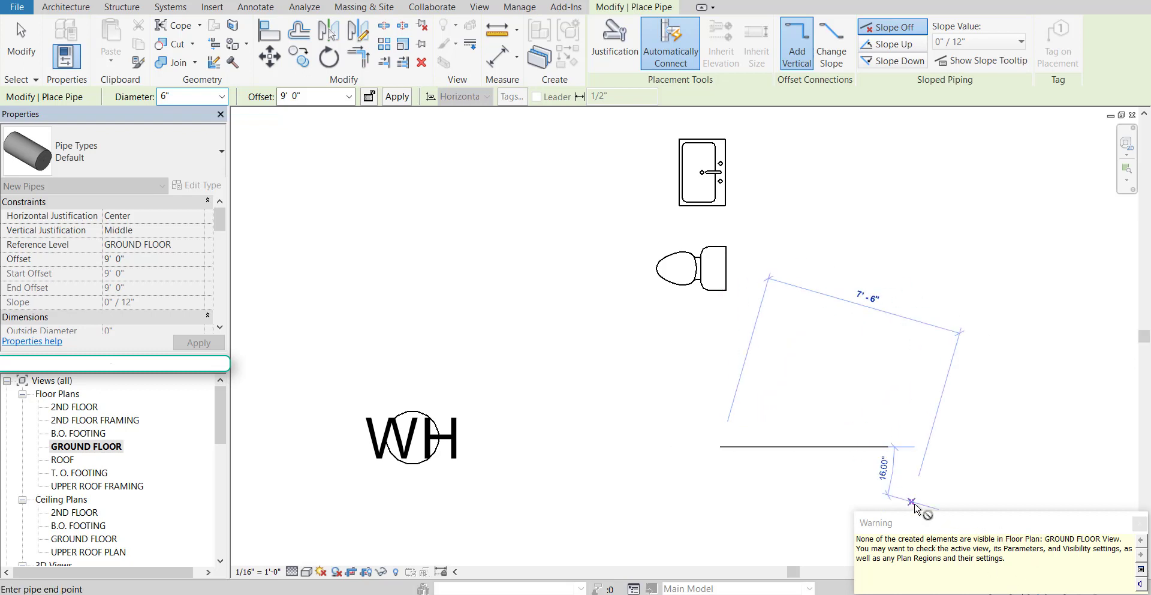
key("Escape")
key("Escape")
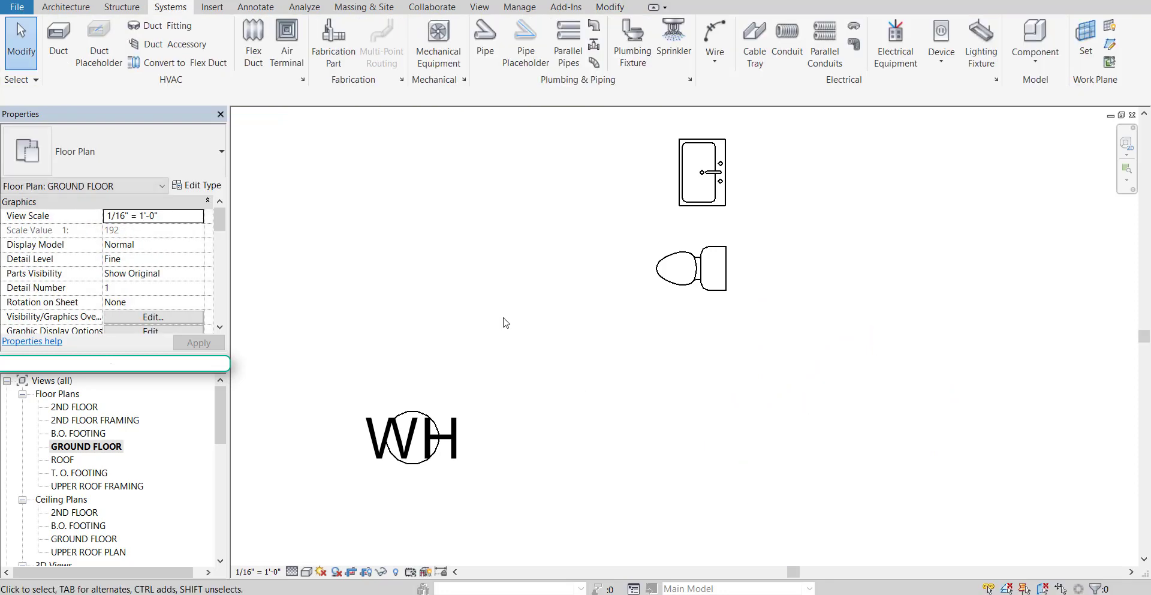
left_click(485, 42)
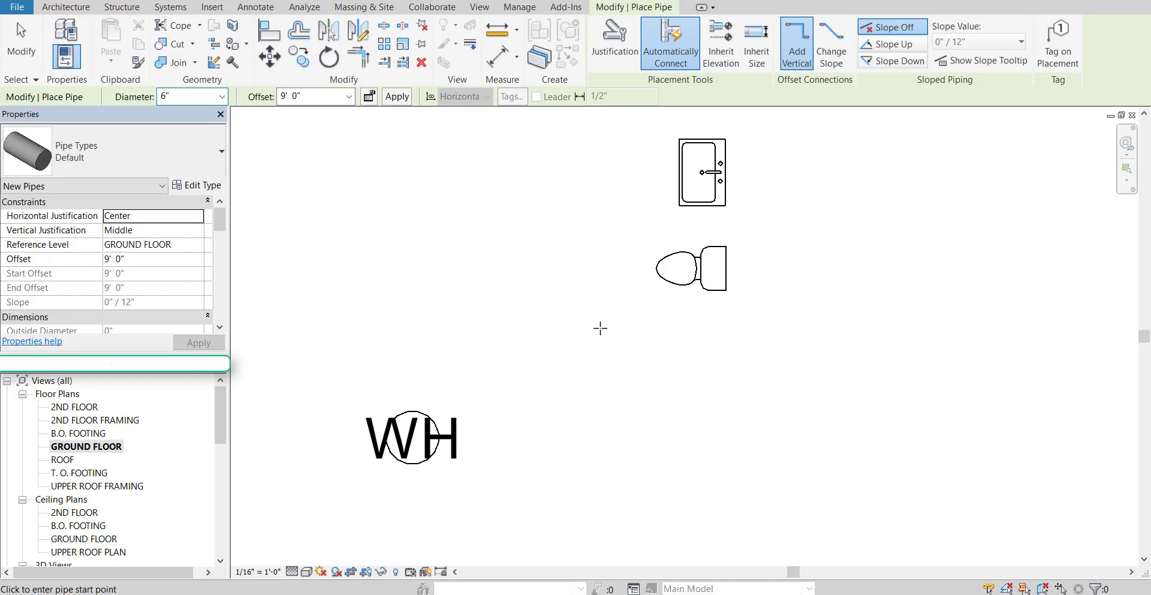
Set the ground floor view range Top, Bottom and View Depth to Unlimited.
key("Escape")
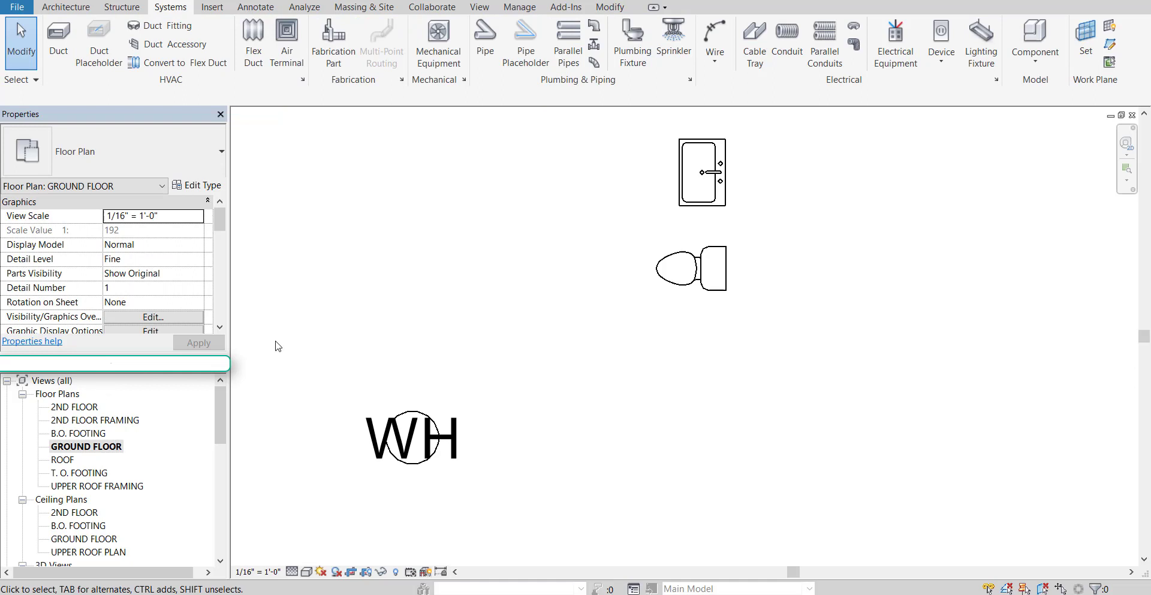
left_click_drag(220, 223, 226, 279)
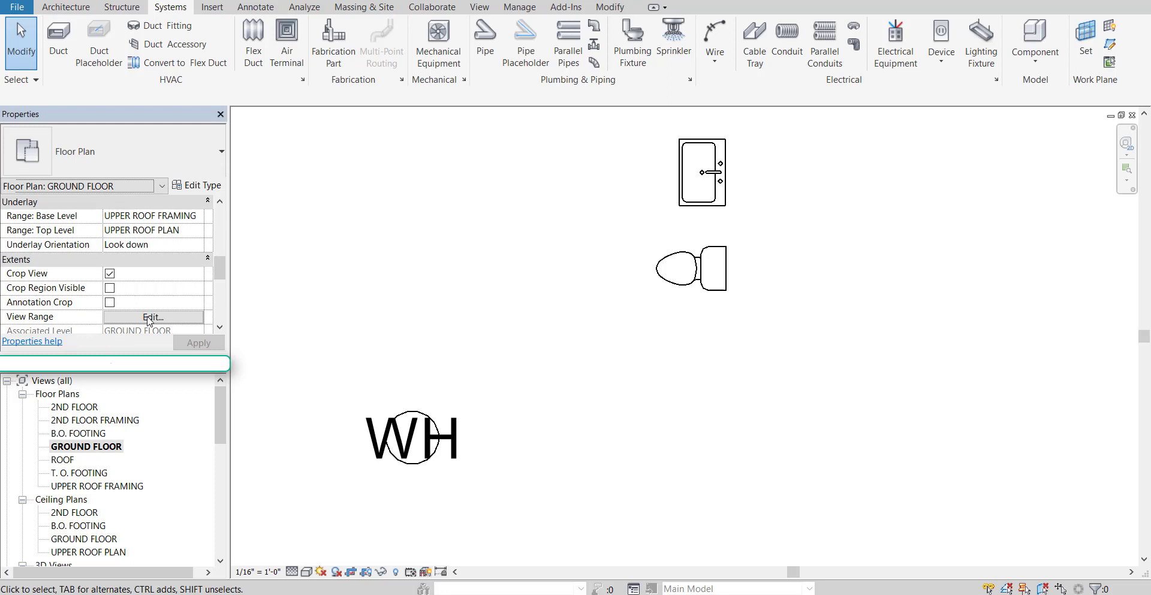
left_click(153, 317)
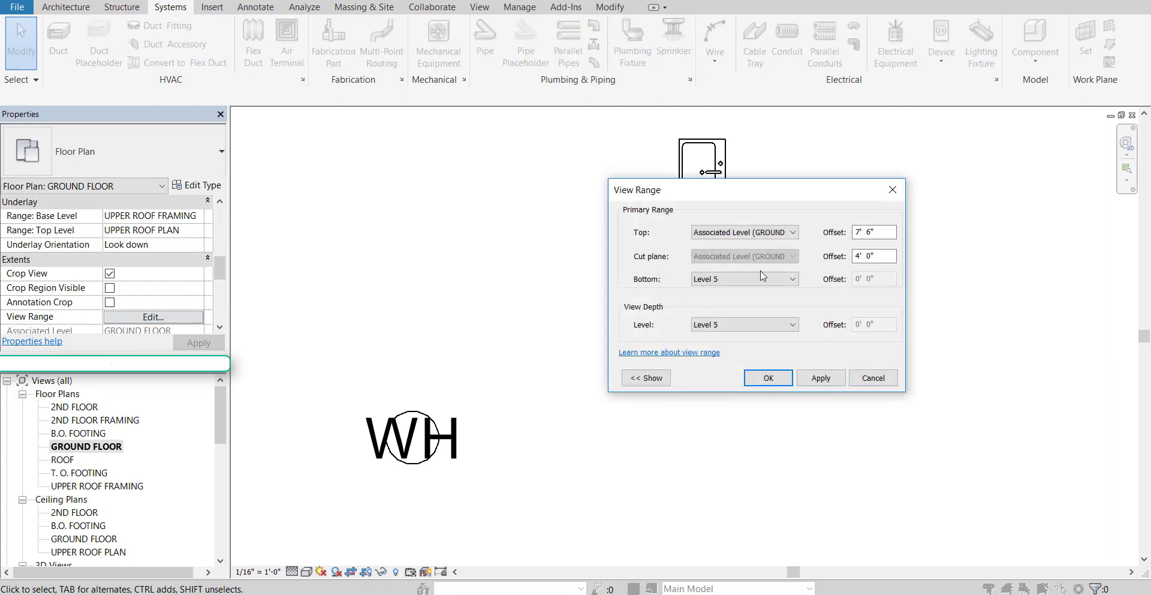
left_click(751, 238)
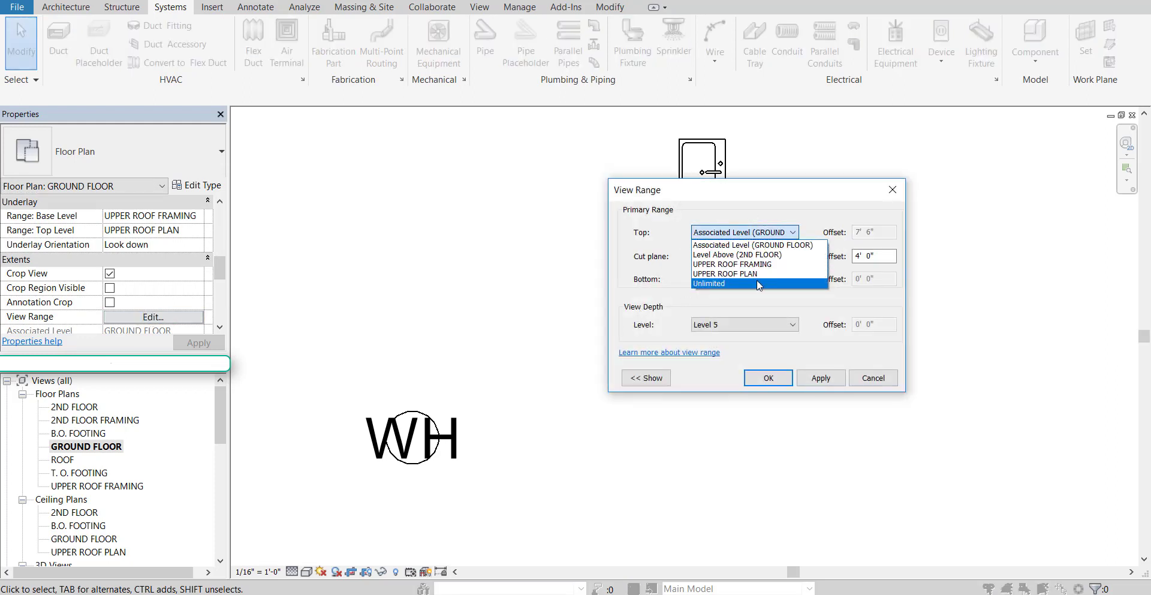
left_click(757, 280)
left_click(757, 281)
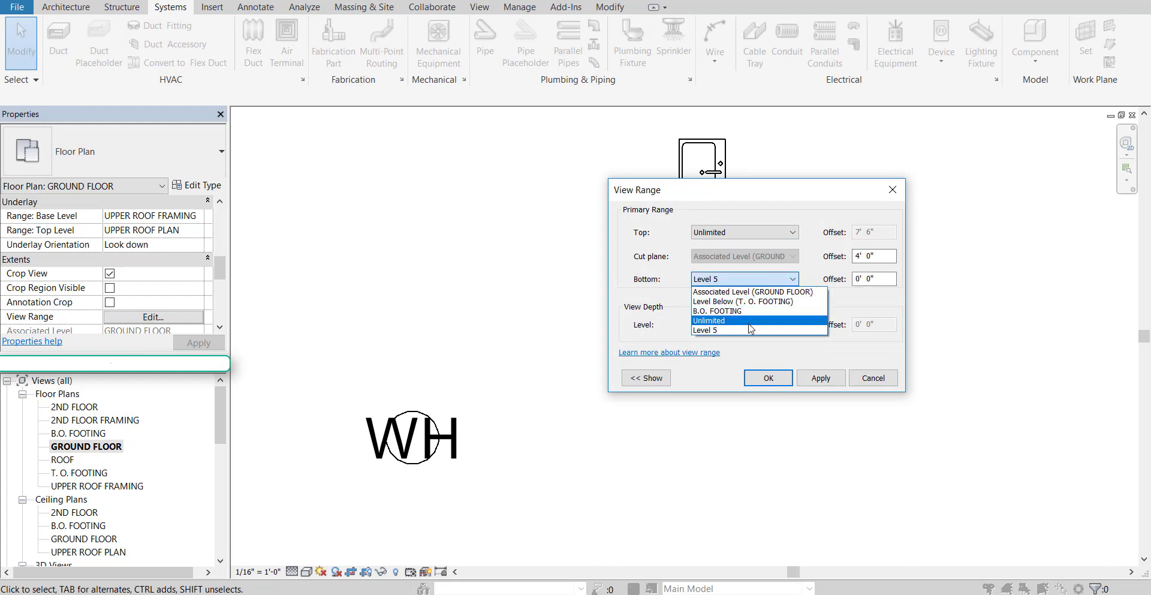
left_click(748, 329)
left_click(720, 329)
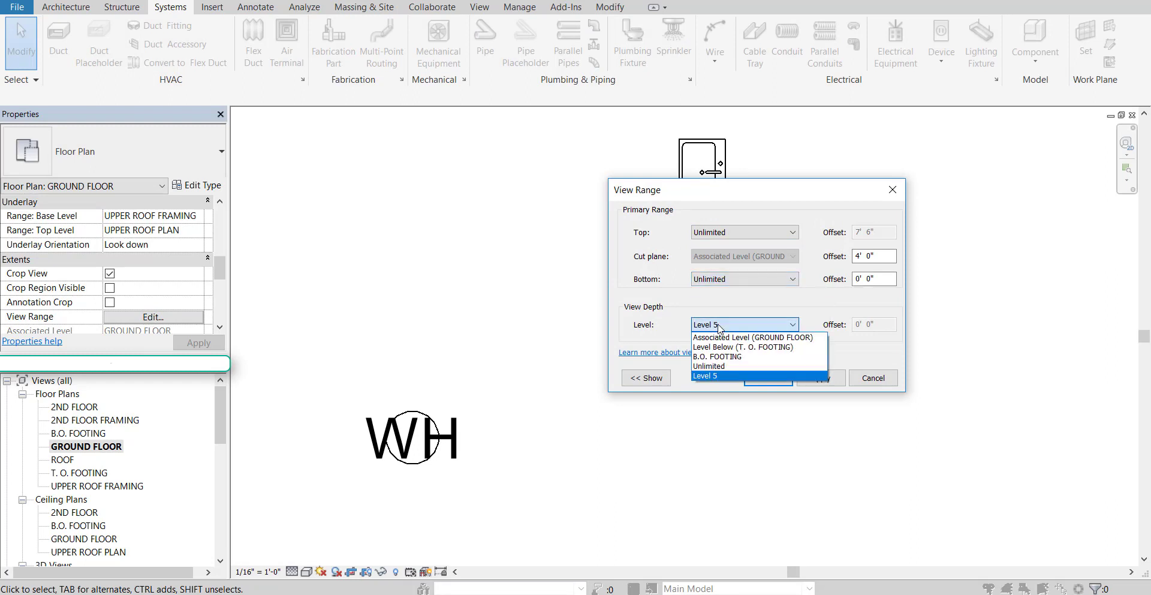
left_click(729, 372)
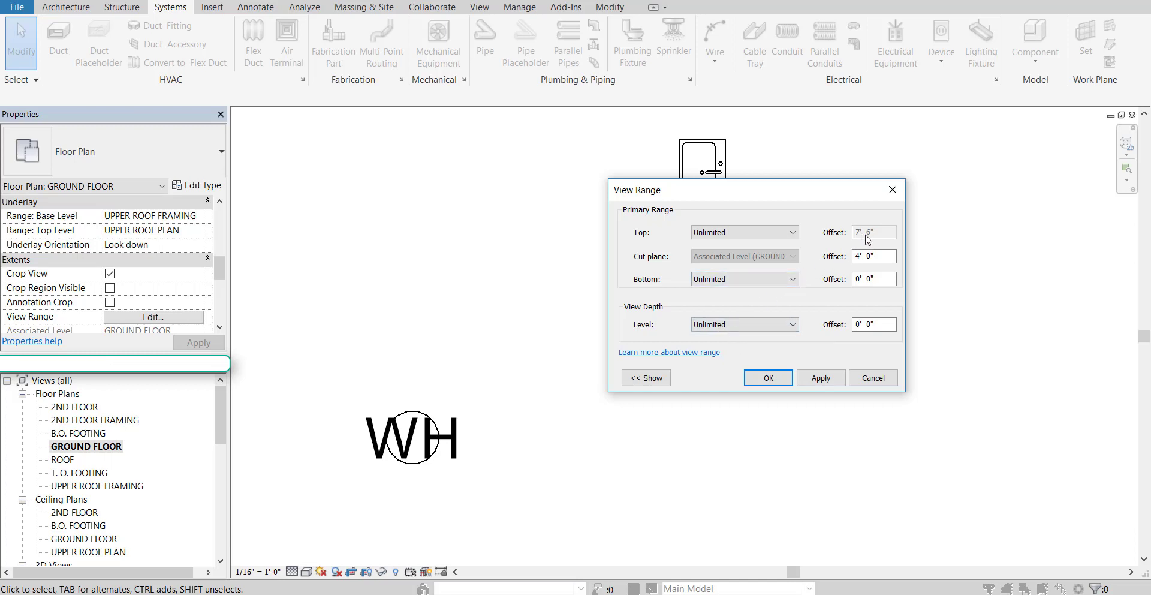
Change the cut plane offset to 10' 0" and apply the view range.
left_click(866, 256)
left_click(857, 256)
left_click_drag(860, 257, 849, 257)
type("10")
left_click(821, 377)
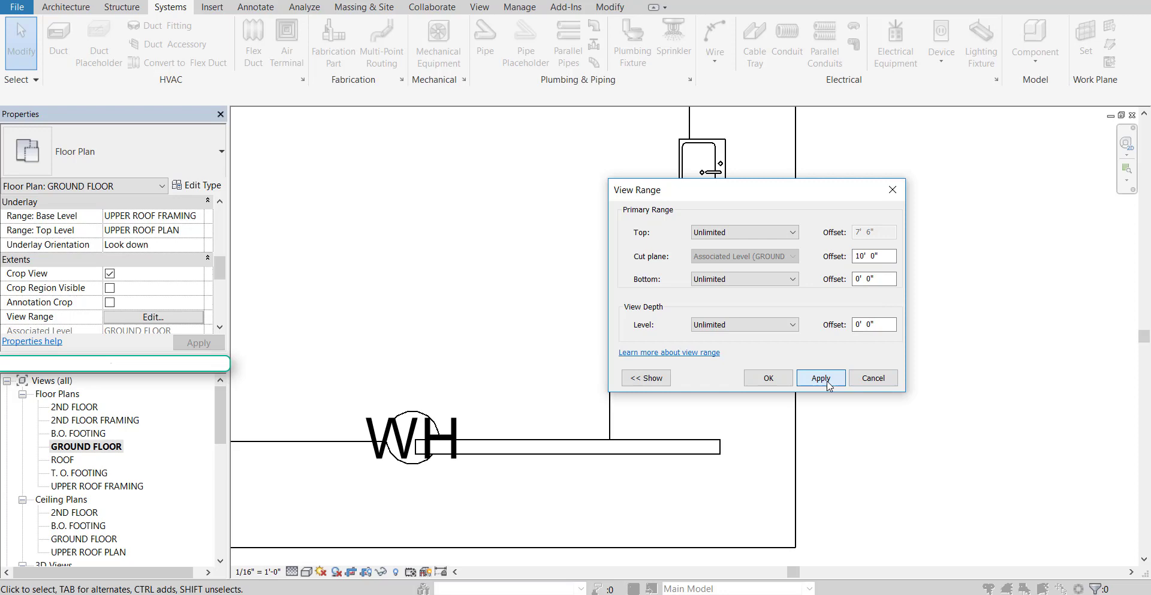
left_click_drag(778, 200, 966, 214)
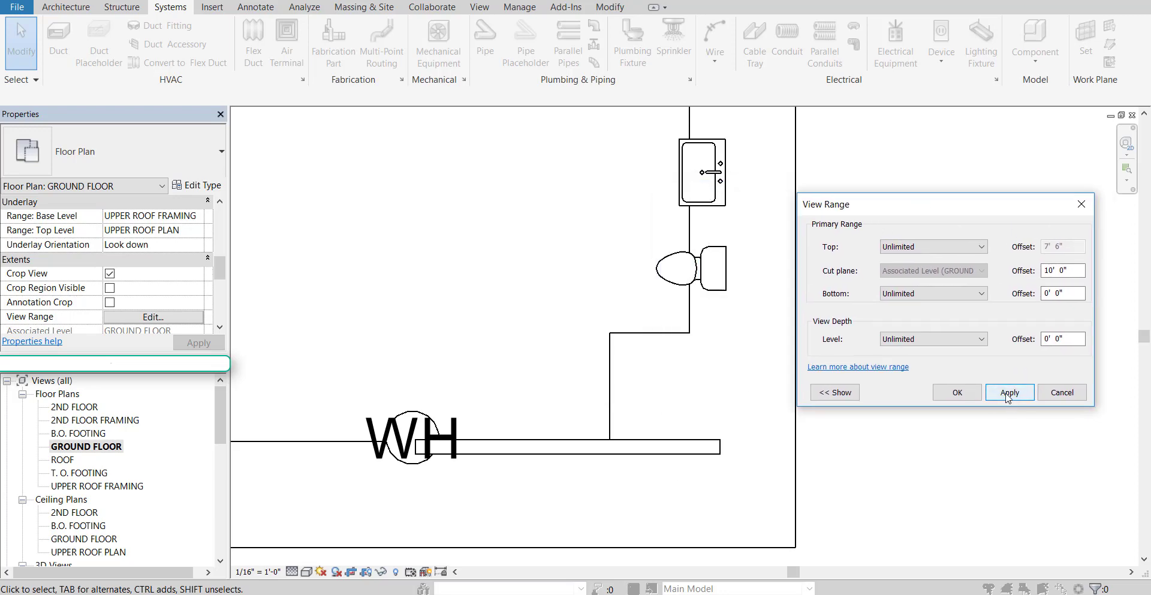
Confirm the view range and select the horizontal pipe from the water heater.
left_click(958, 396)
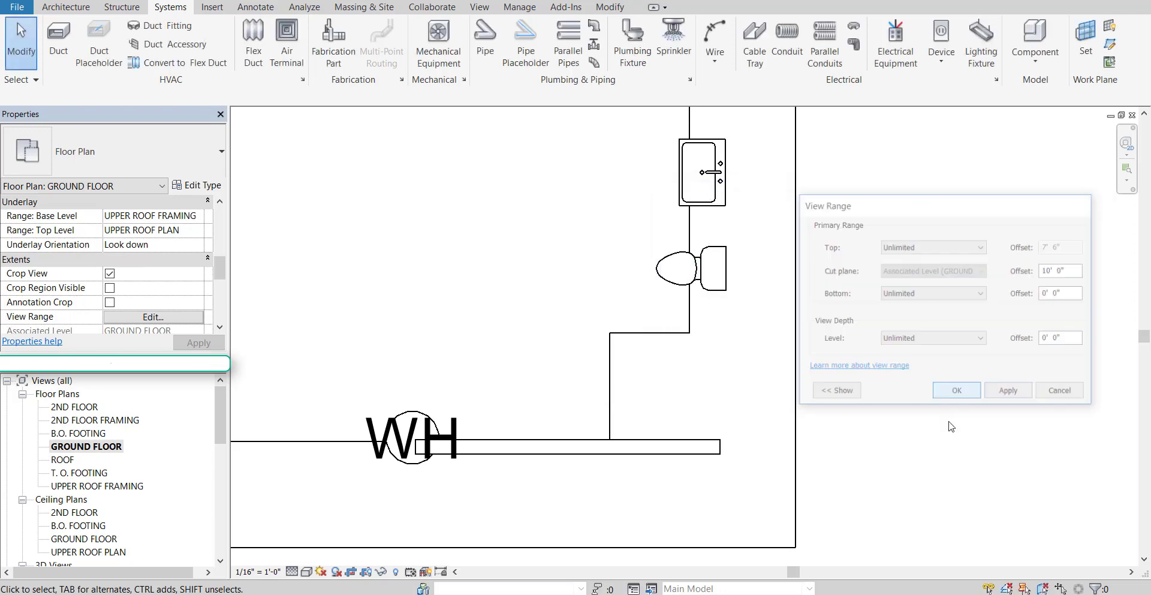
left_click(695, 447)
scroll(598, 509, "up", 1)
left_click(599, 508)
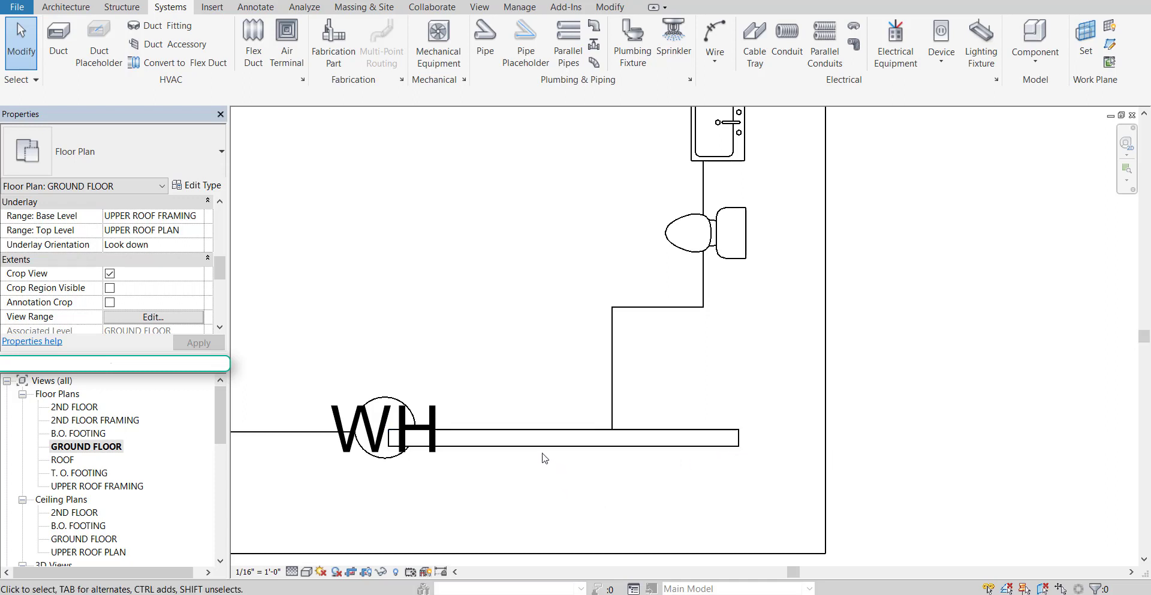
Switch the plan's detail level to Coarse, then back to Fine.
left_click(293, 572)
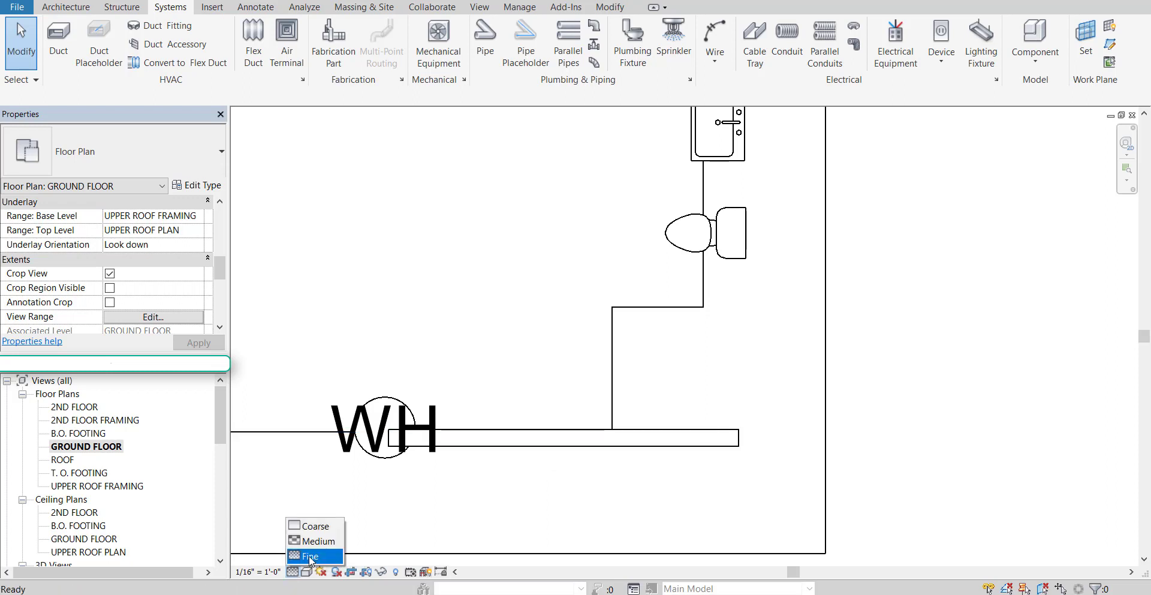
left_click(314, 526)
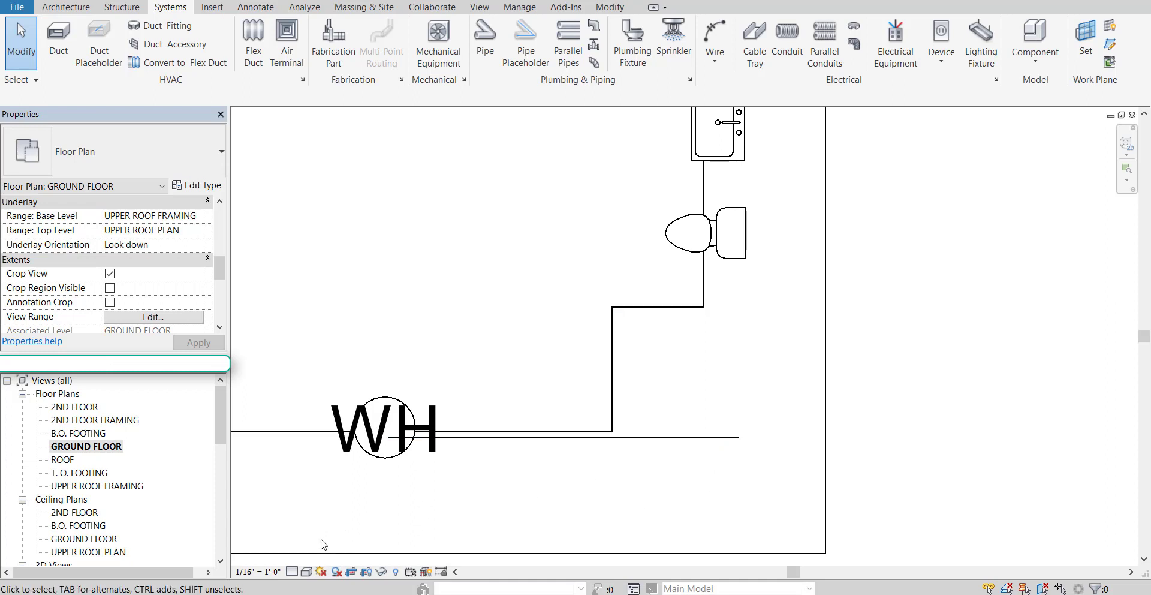
left_click(306, 571)
left_click(292, 572)
left_click(301, 556)
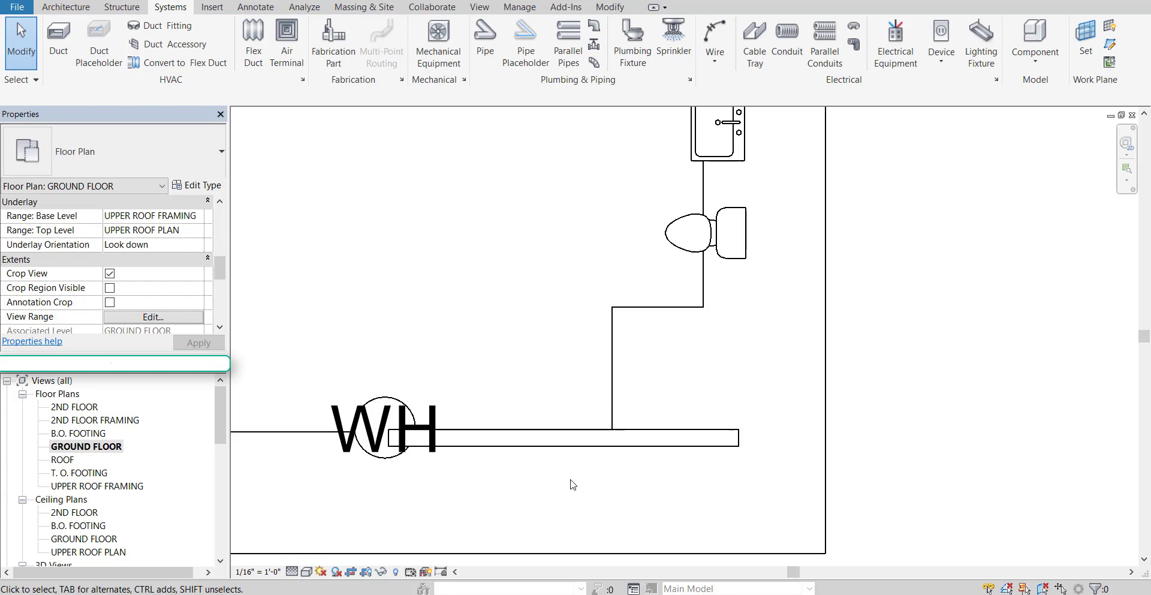
Set the water heater's horizontal pipe offset to -2' 0" and check its properties.
left_click(630, 443)
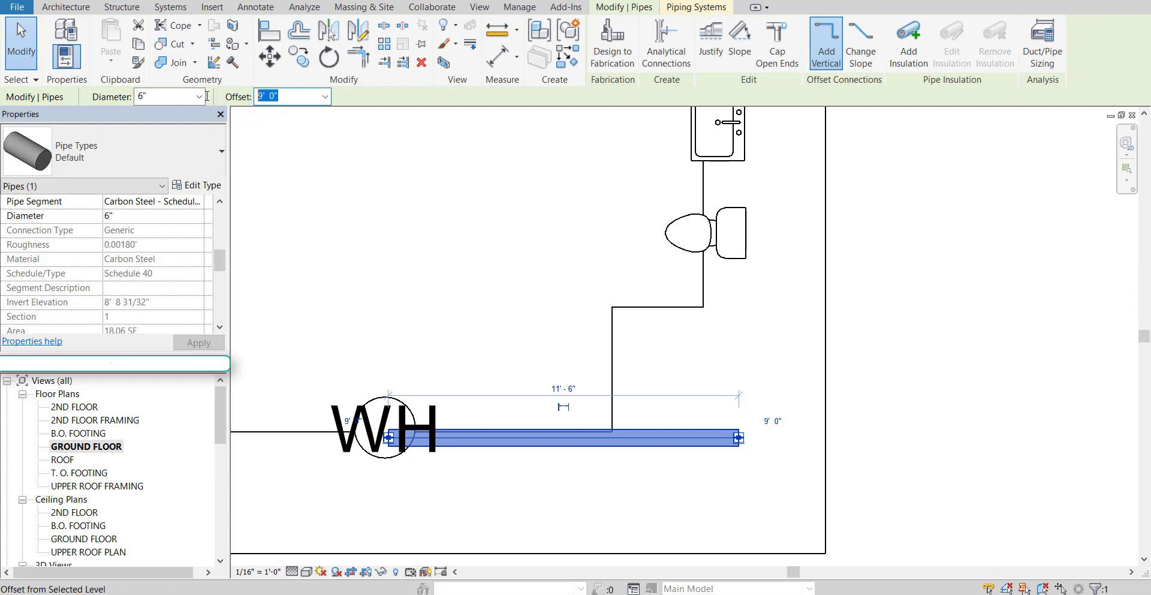
type("-")
key("Return")
left_click(465, 267)
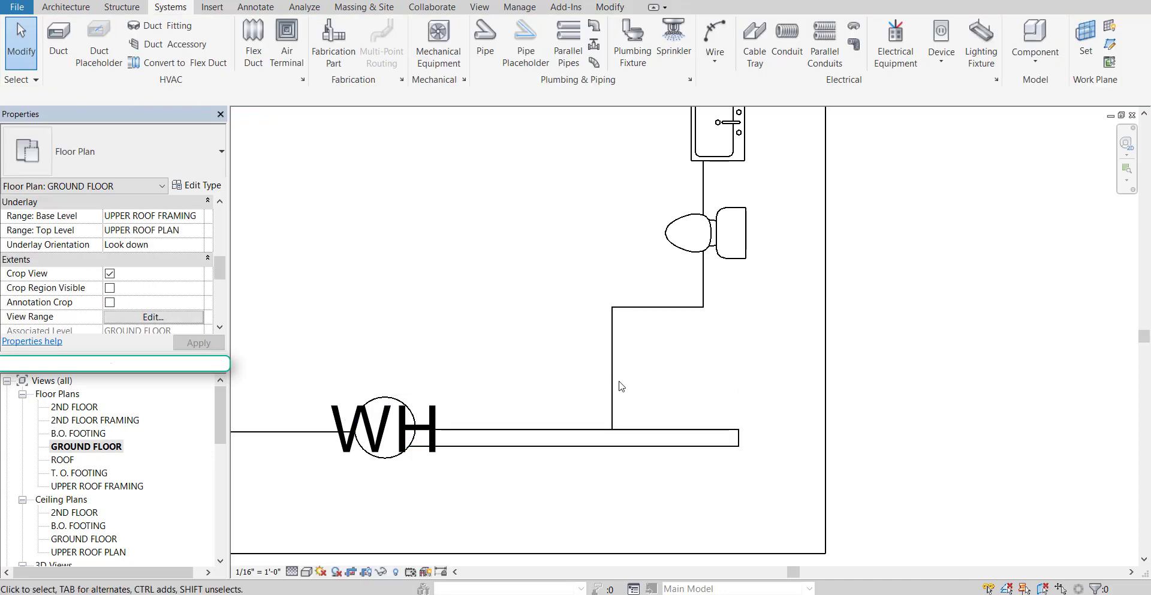
left_click(650, 453)
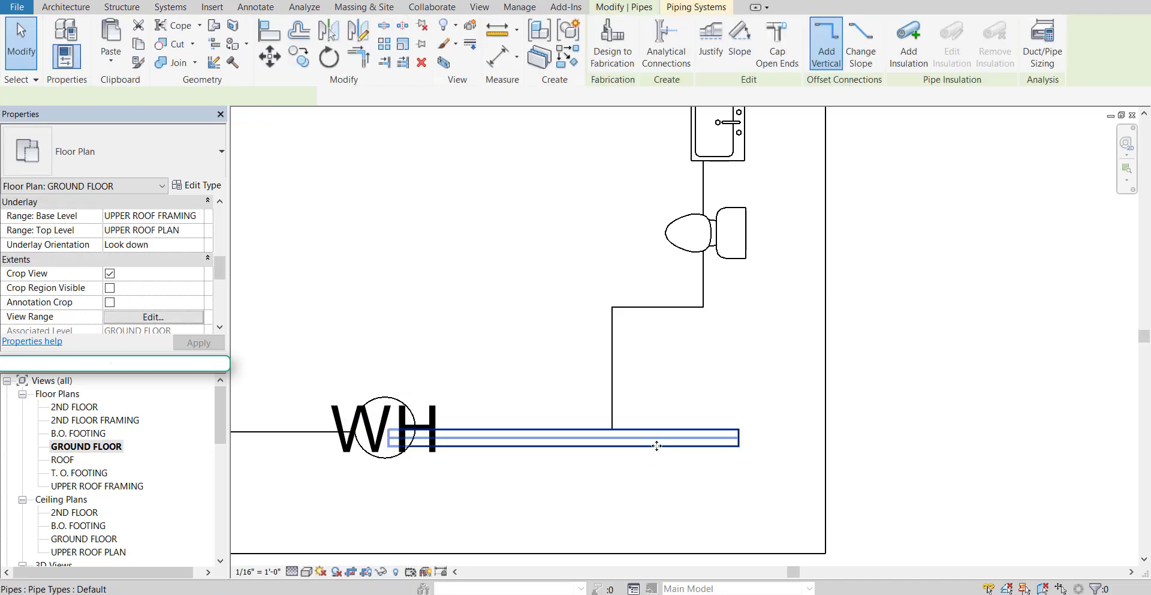
left_click(705, 353)
middle_click_drag(702, 354, 639, 405)
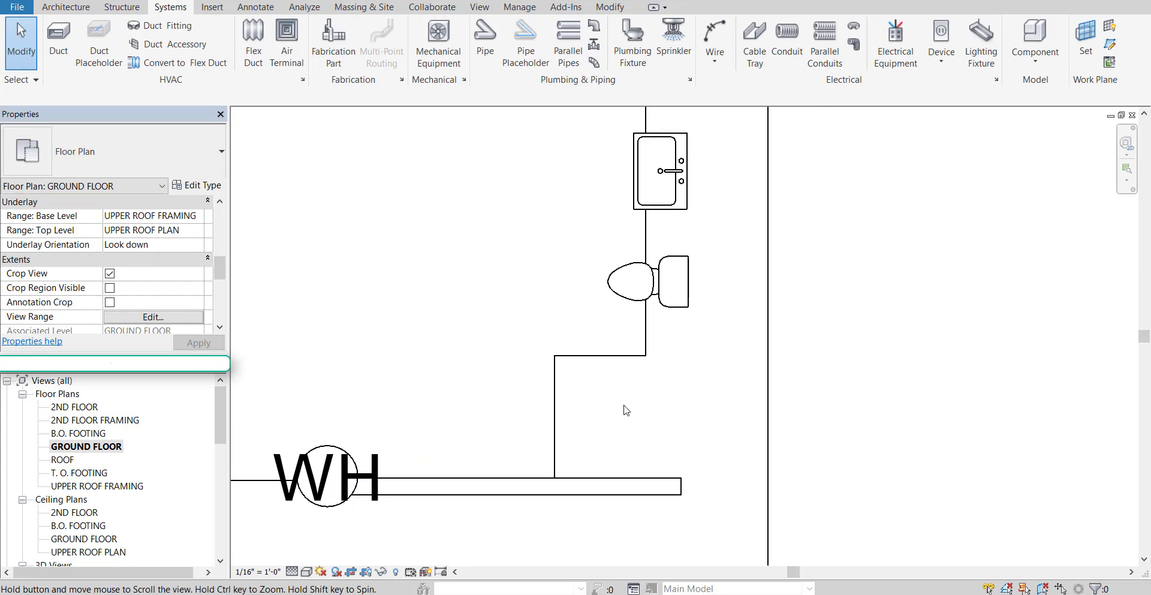
Set the Pipe tool diameter to 1" on the options bar.
left_click(485, 45)
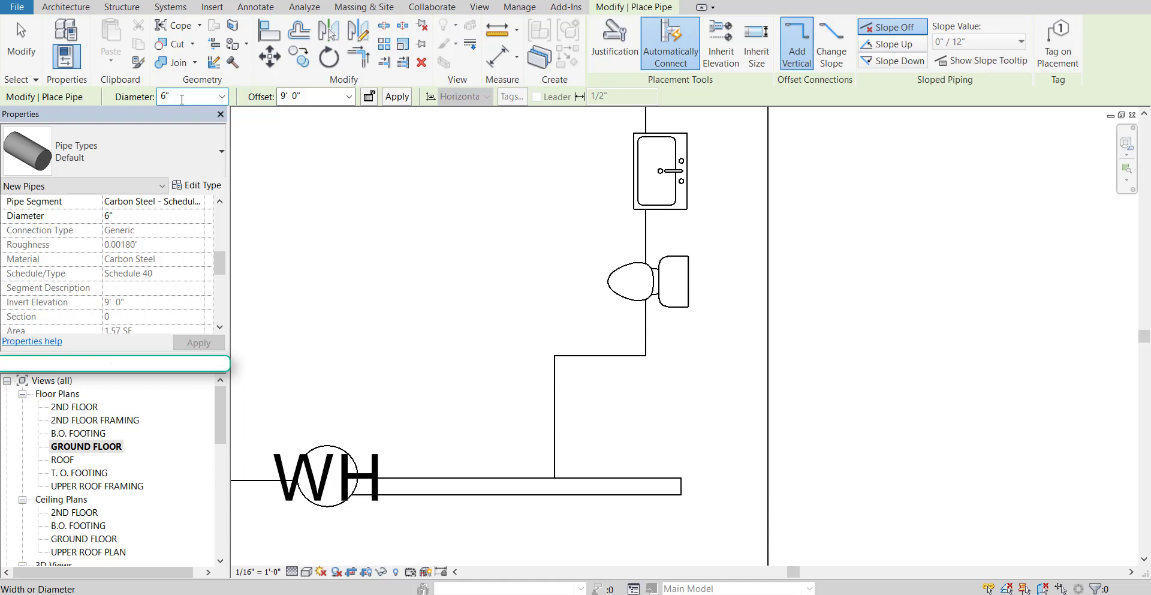
double_click(181, 99)
type("1")
key("Return")
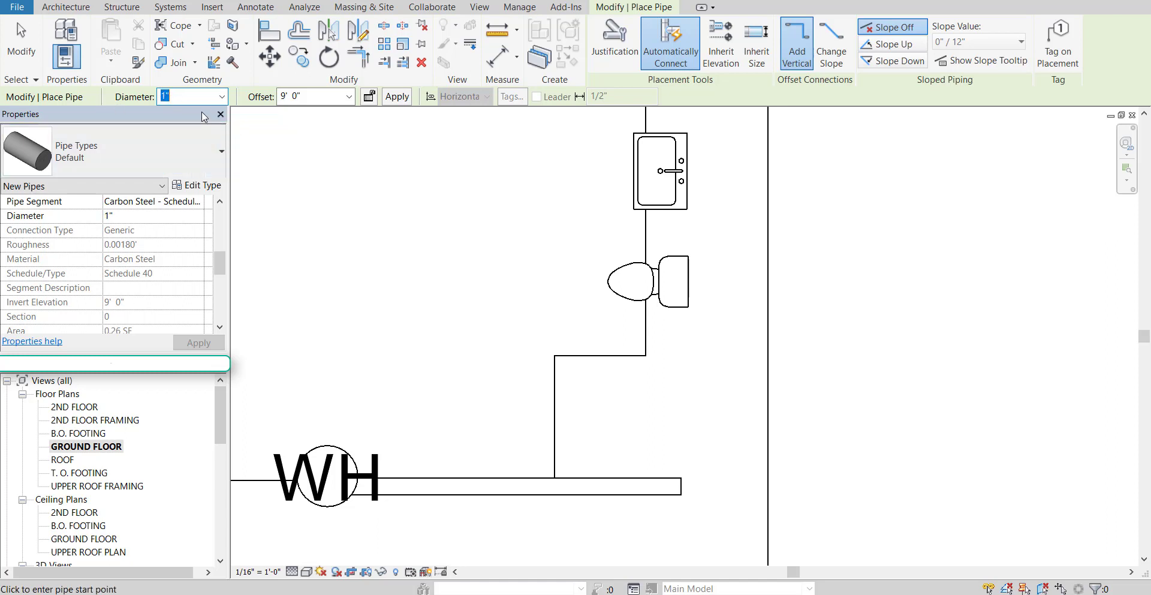
left_click(196, 94)
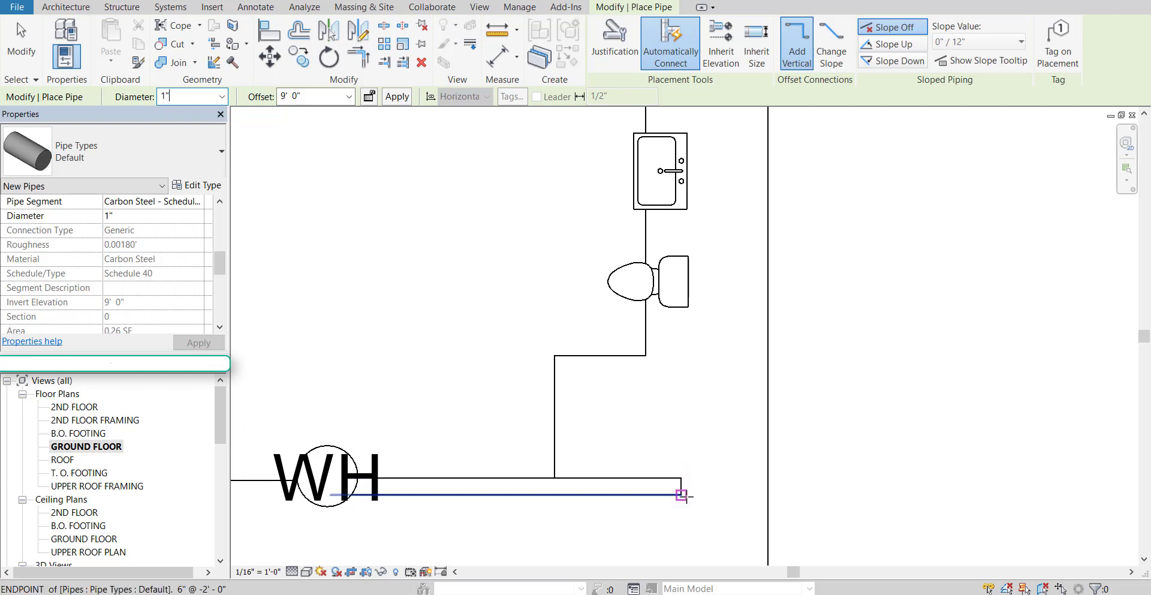
scroll(682, 486, "up", 1)
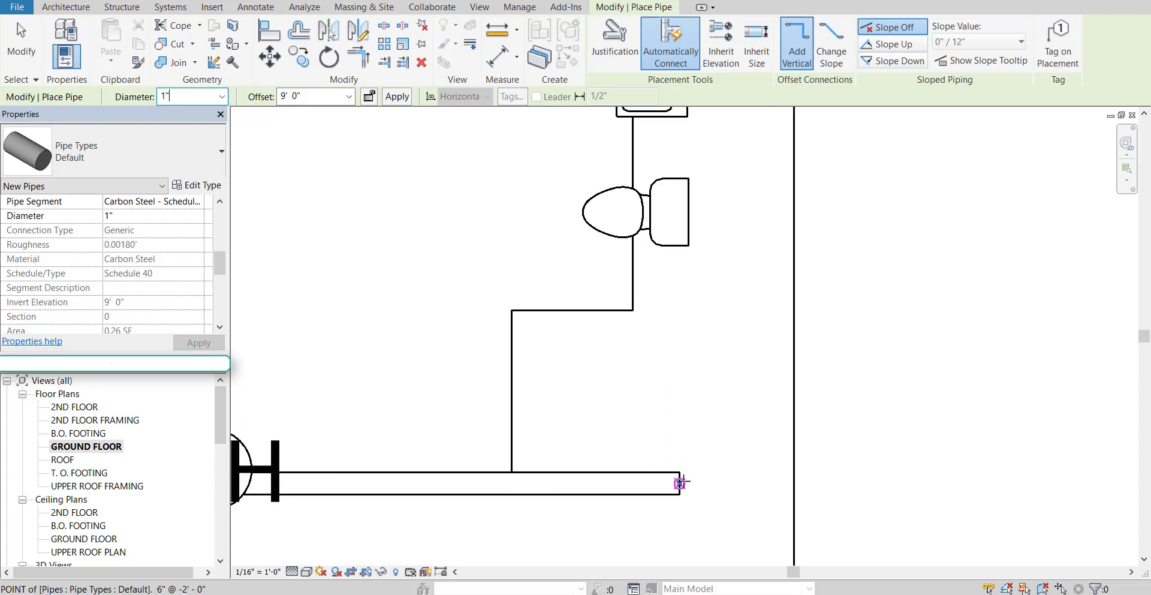
Run a 1" vertical pipe from the horizontal pipe's end up to the toilet.
left_click(682, 482)
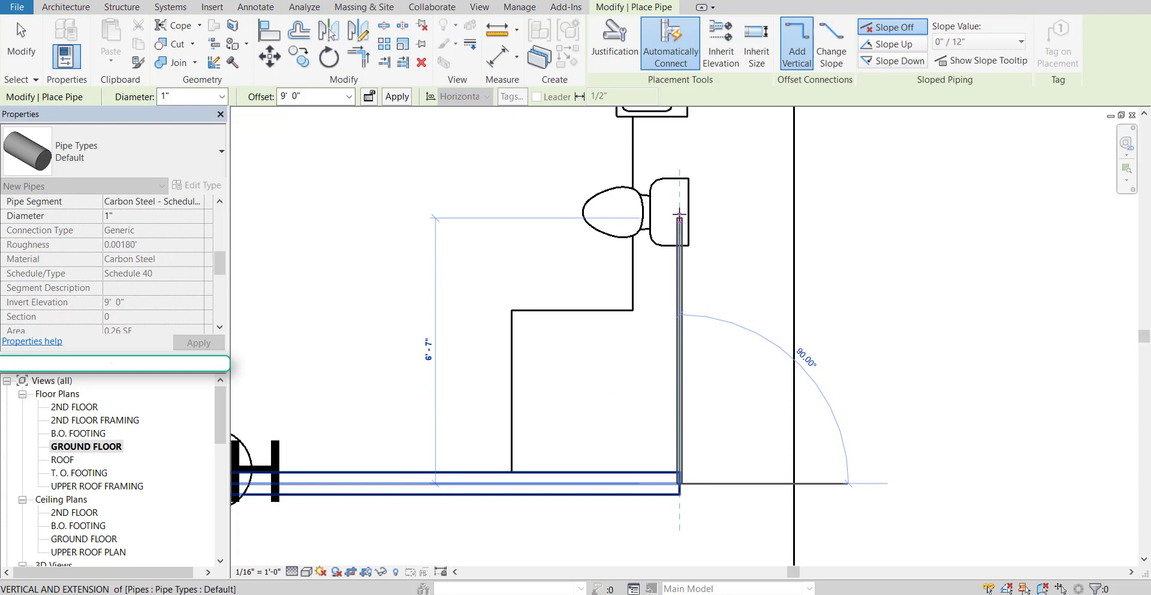
key("Escape")
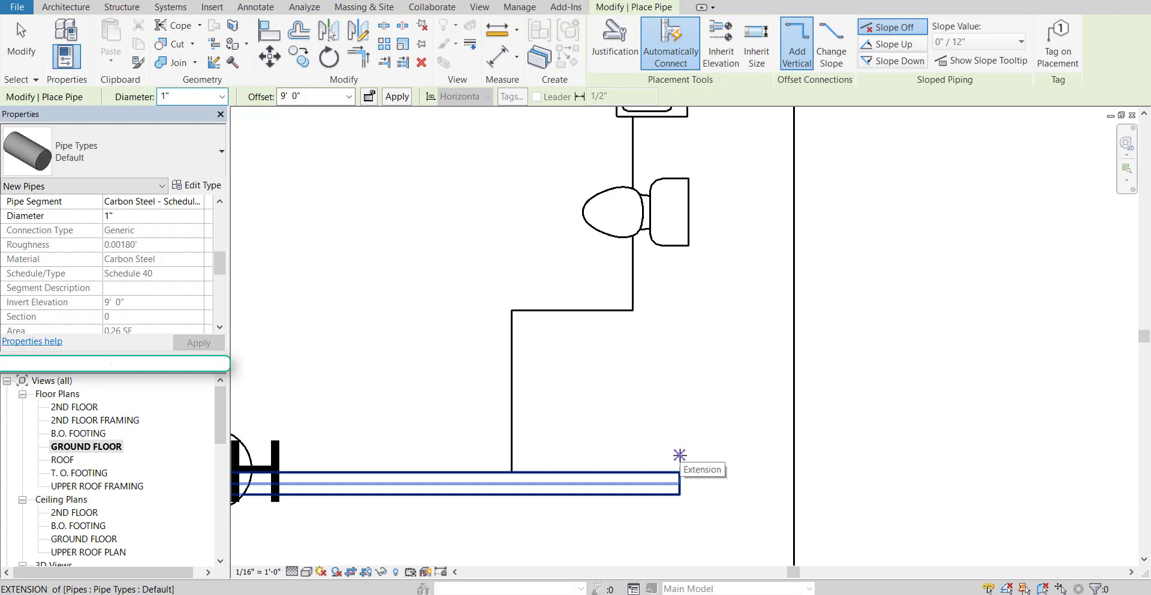
left_click(680, 462)
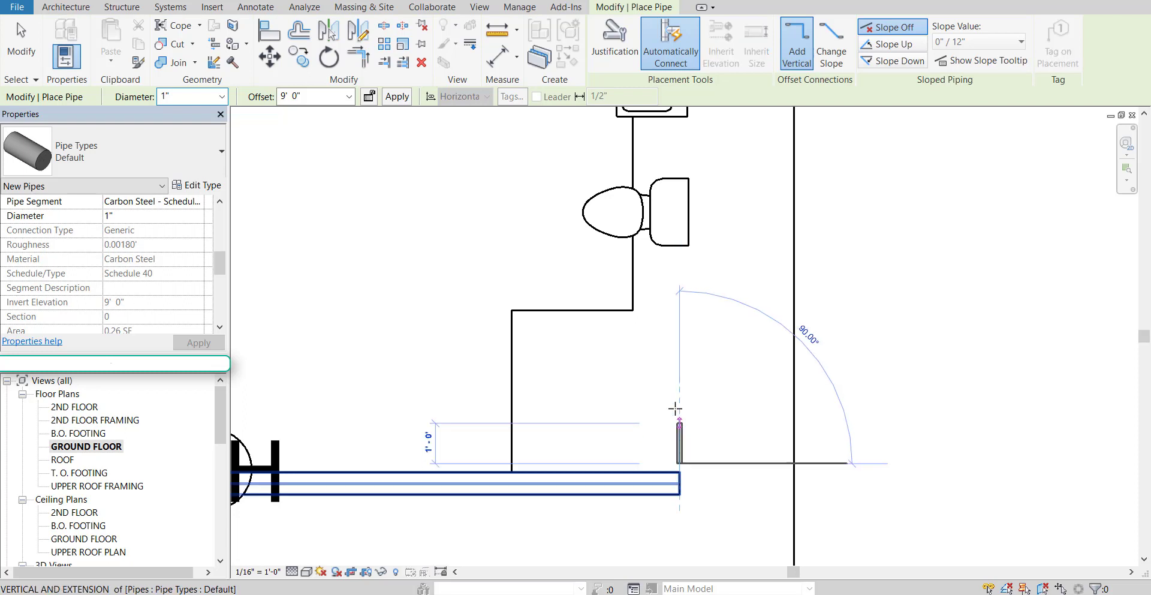
left_click(679, 220)
middle_click_drag(699, 249, 718, 367)
key("Escape")
Extend the 1" vertical pipe from the toilet up to the sink.
middle_click_drag(729, 412, 721, 391)
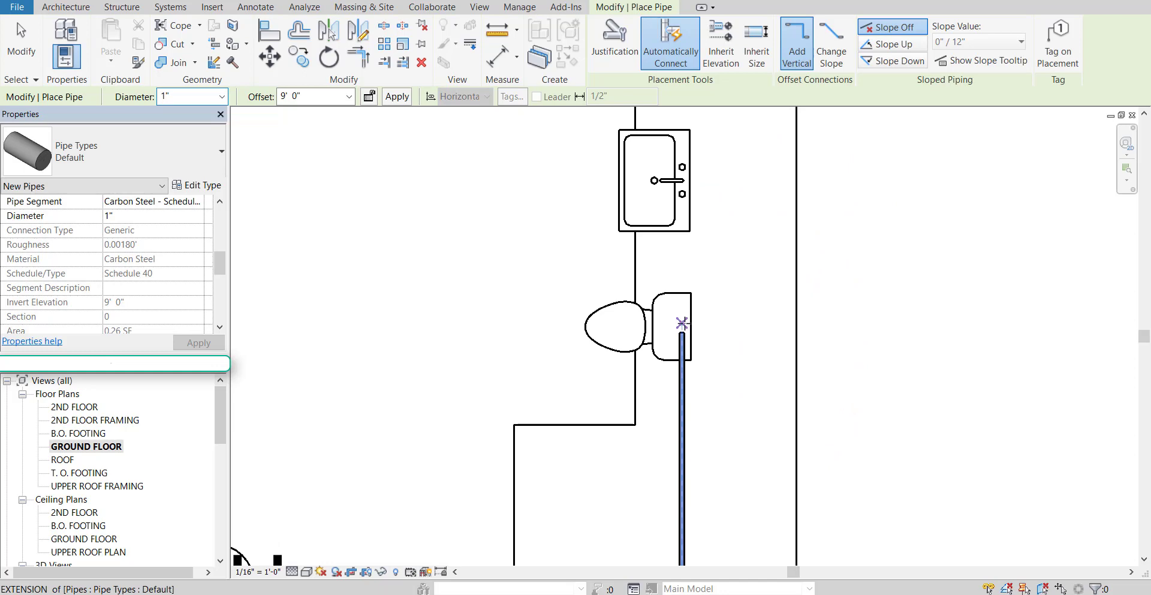
left_click(682, 324)
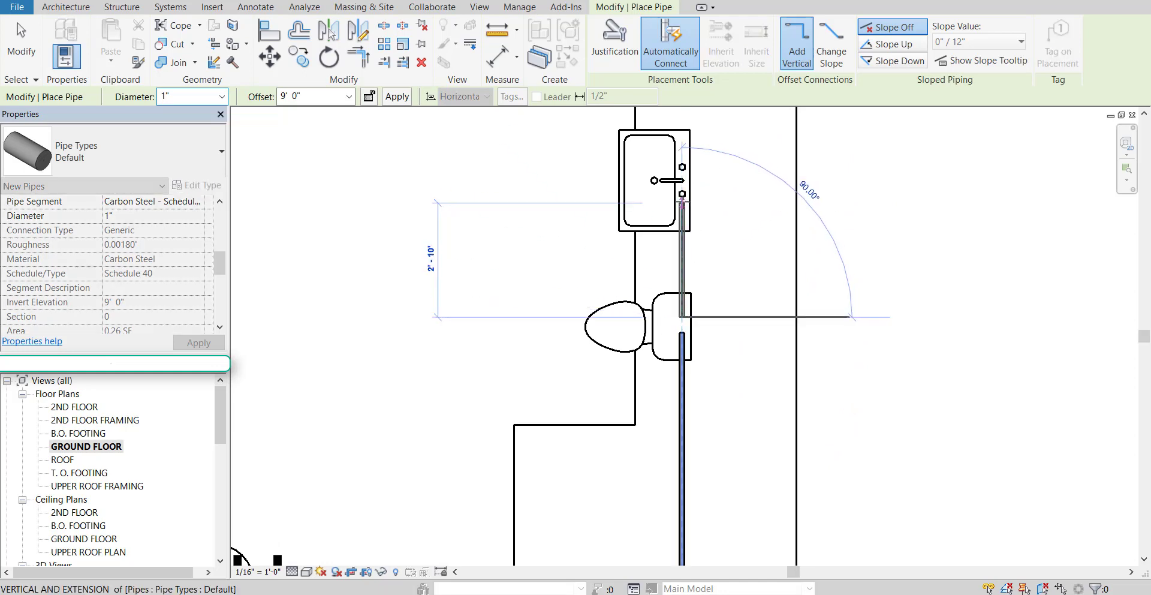
left_click(682, 191)
key("Escape")
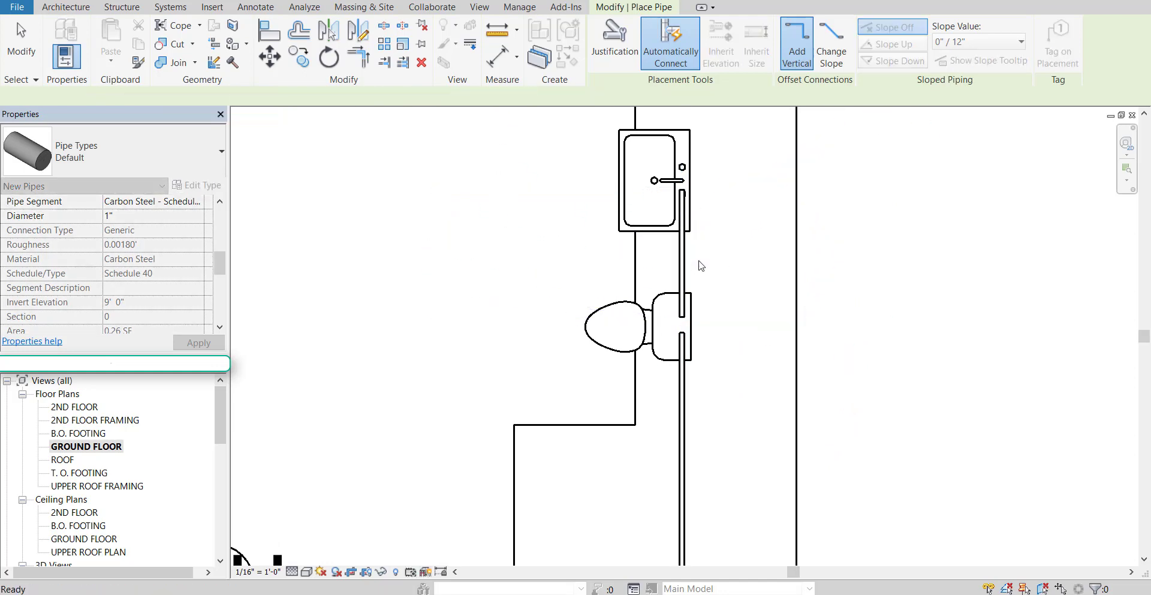
key("Escape")
scroll(710, 326, "down", 1)
middle_click_drag(752, 364, 782, 255)
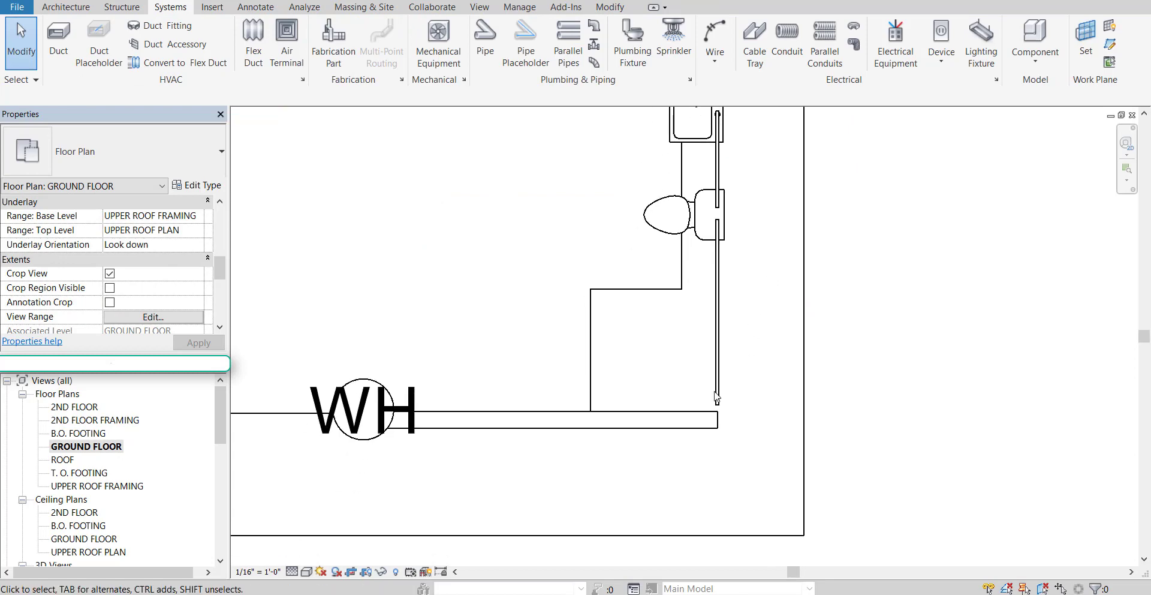
left_click(676, 415)
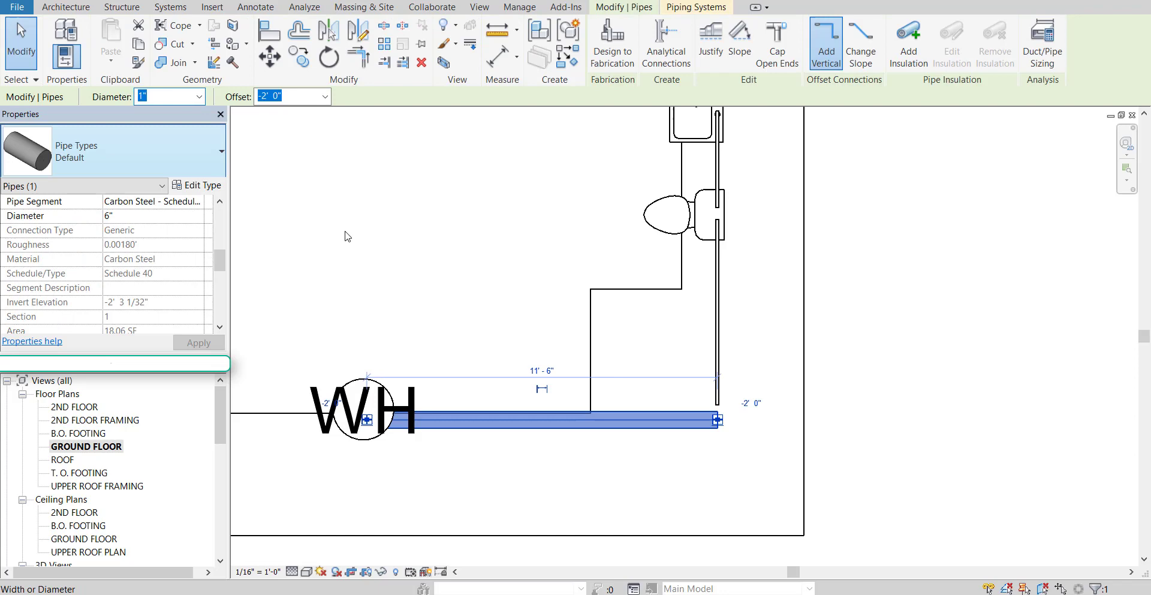
left_click(390, 241)
middle_click_drag(482, 275, 558, 378)
middle_click_drag(903, 482, 949, 451)
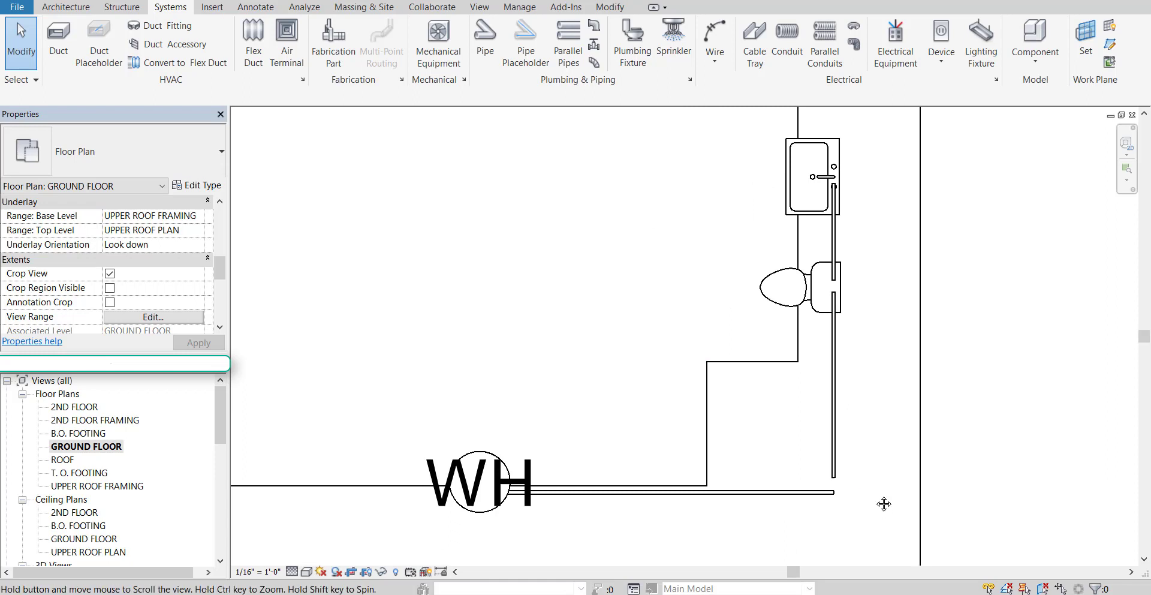
middle_click_drag(881, 501, 868, 385)
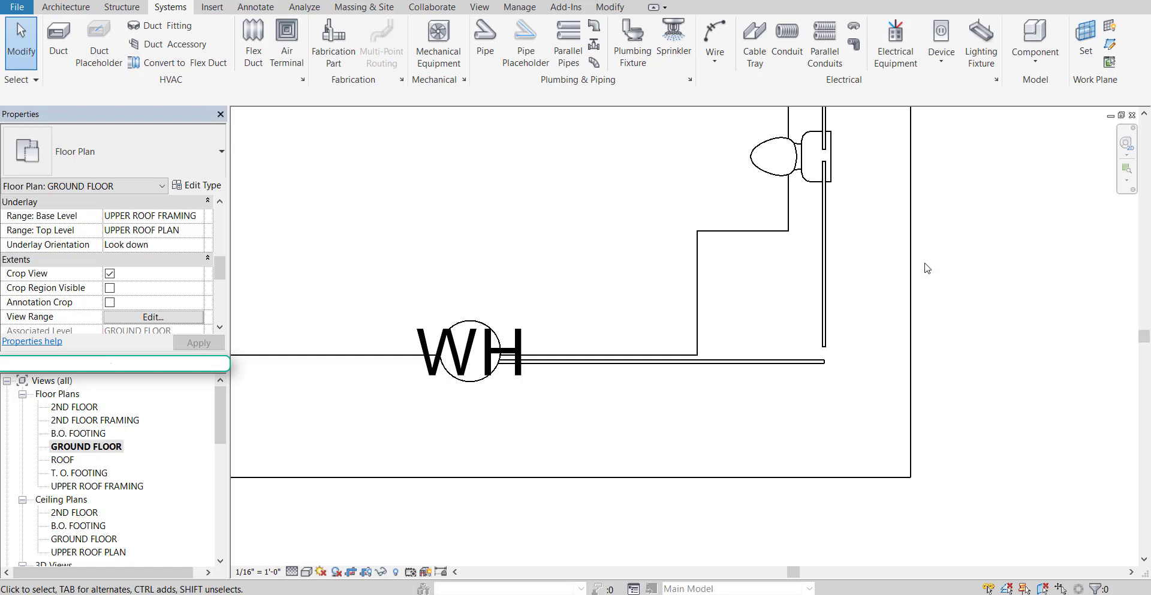
Set the pipe offset to -8' 0" and start a 1" pipe just below the water heater.
left_click(486, 39)
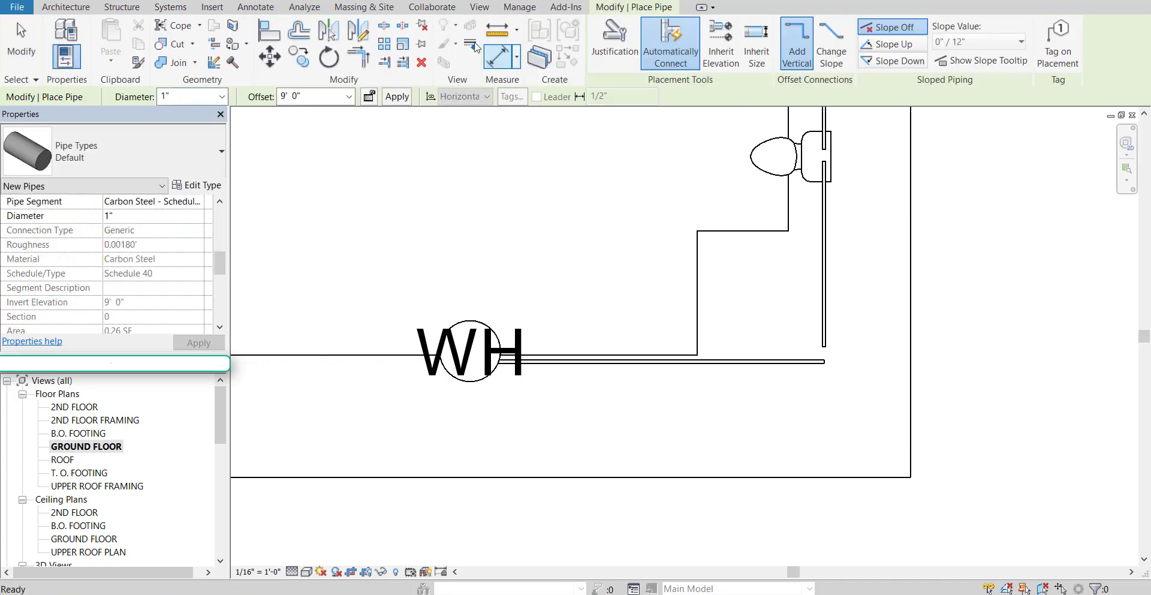
left_click(285, 97)
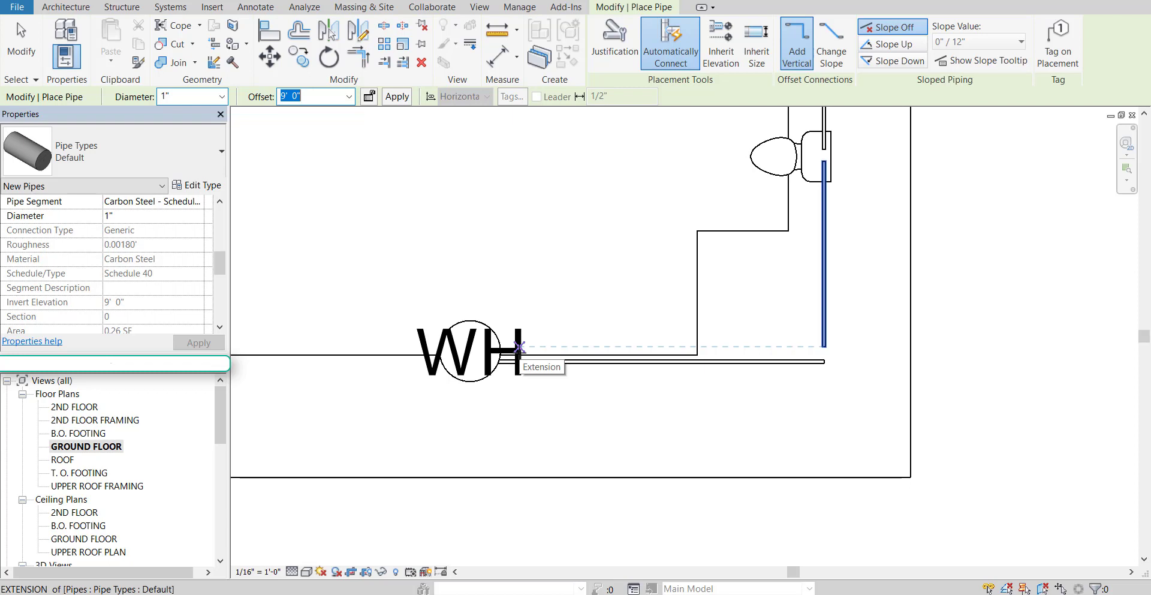
type("-8")
key("Return")
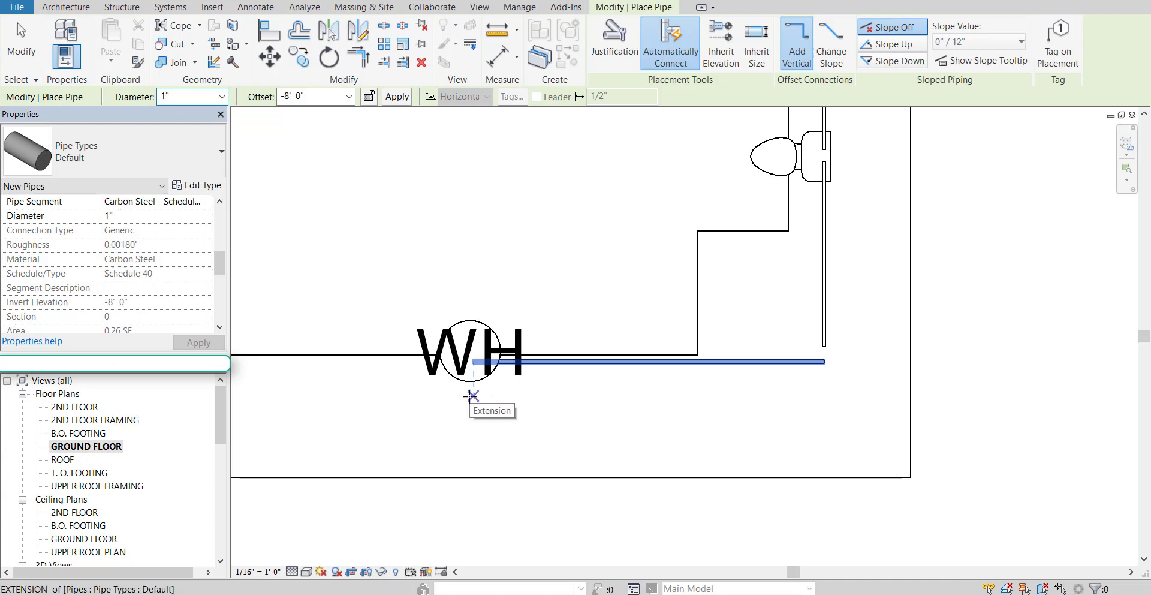
left_click(472, 396)
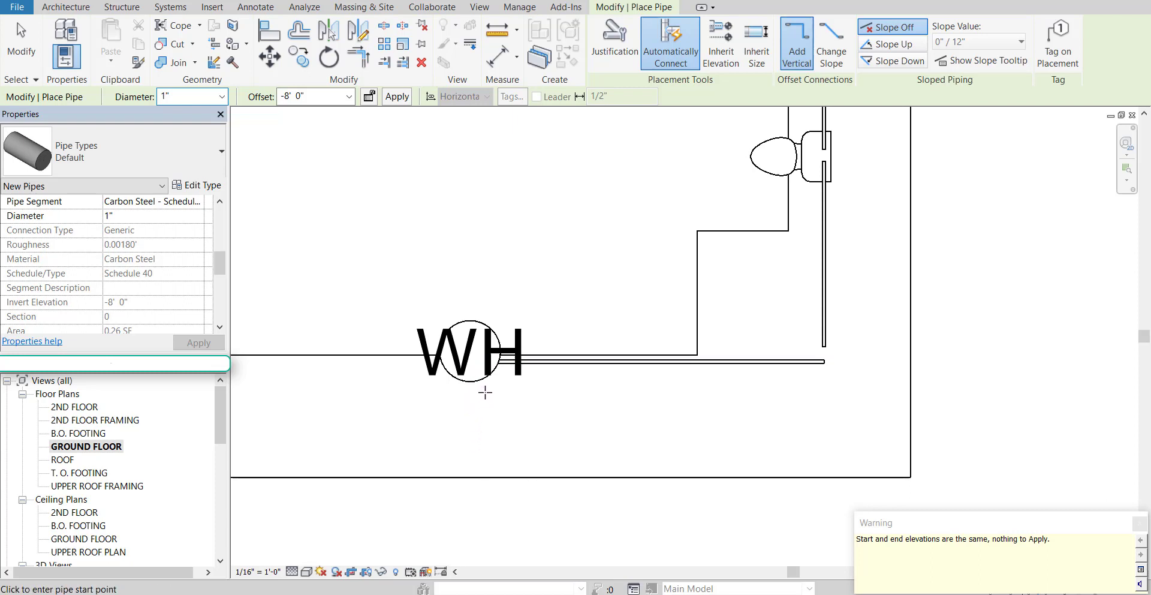
left_click(485, 392)
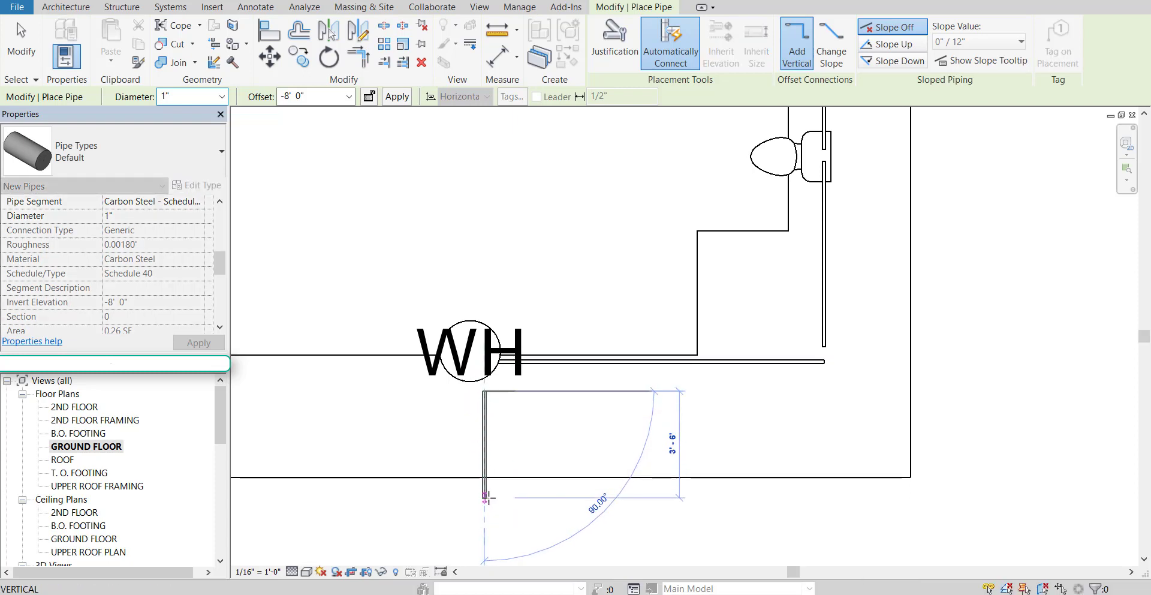
middle_click_drag(535, 532, 517, 454)
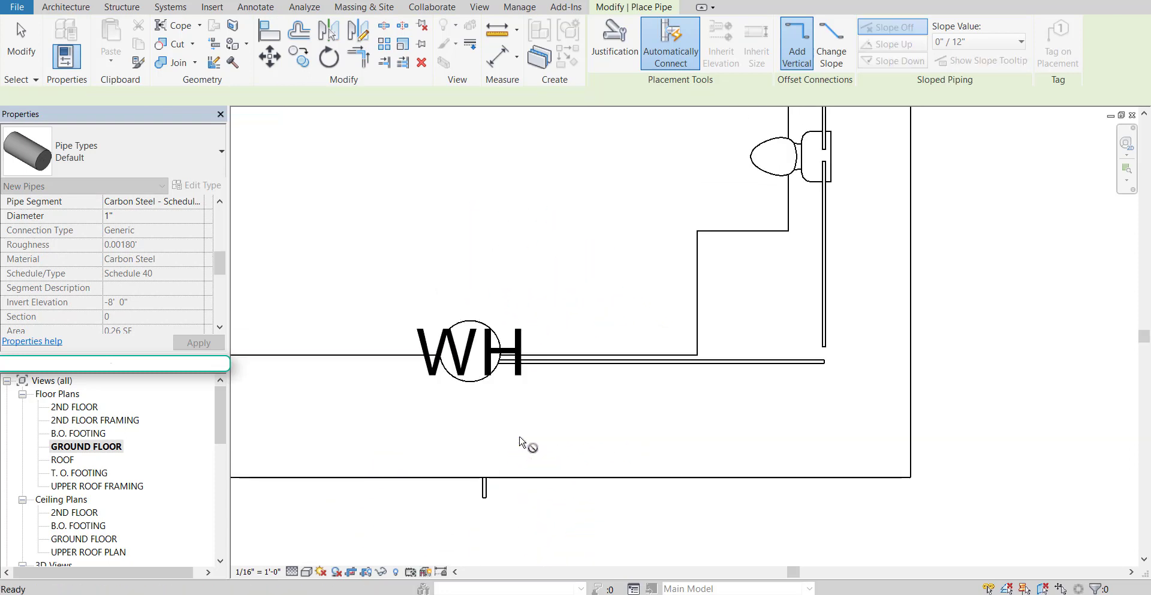
middle_click_drag(540, 527, 545, 453)
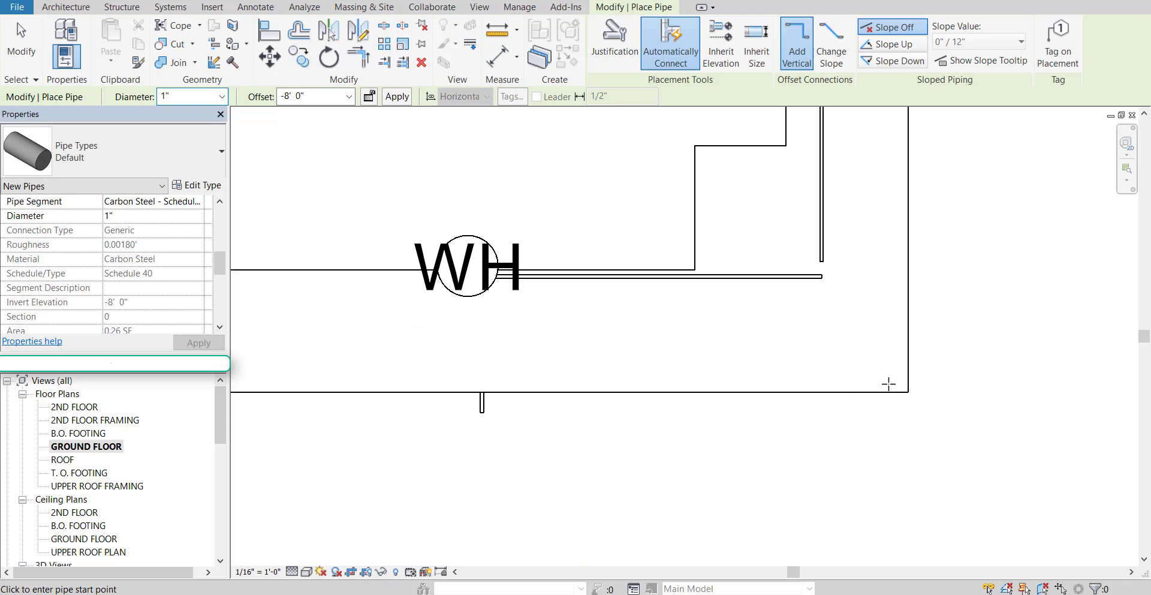
Select the wall foundation footing and hide its whole category in the GROUND FLOOR view.
key("Escape")
key("Escape")
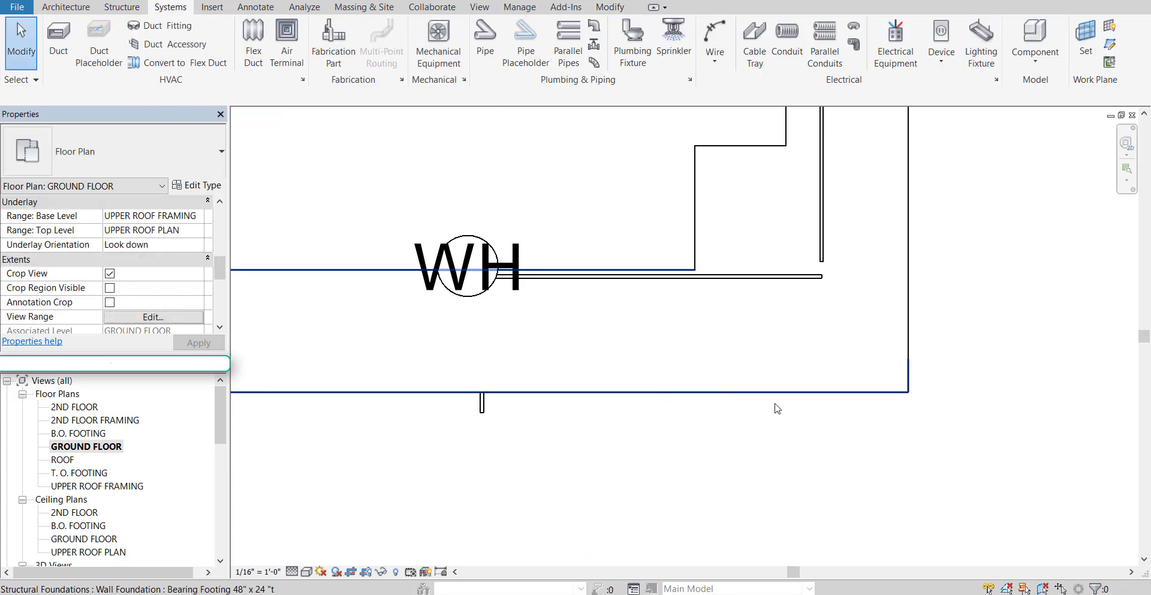
left_click(839, 393)
right_click(838, 394)
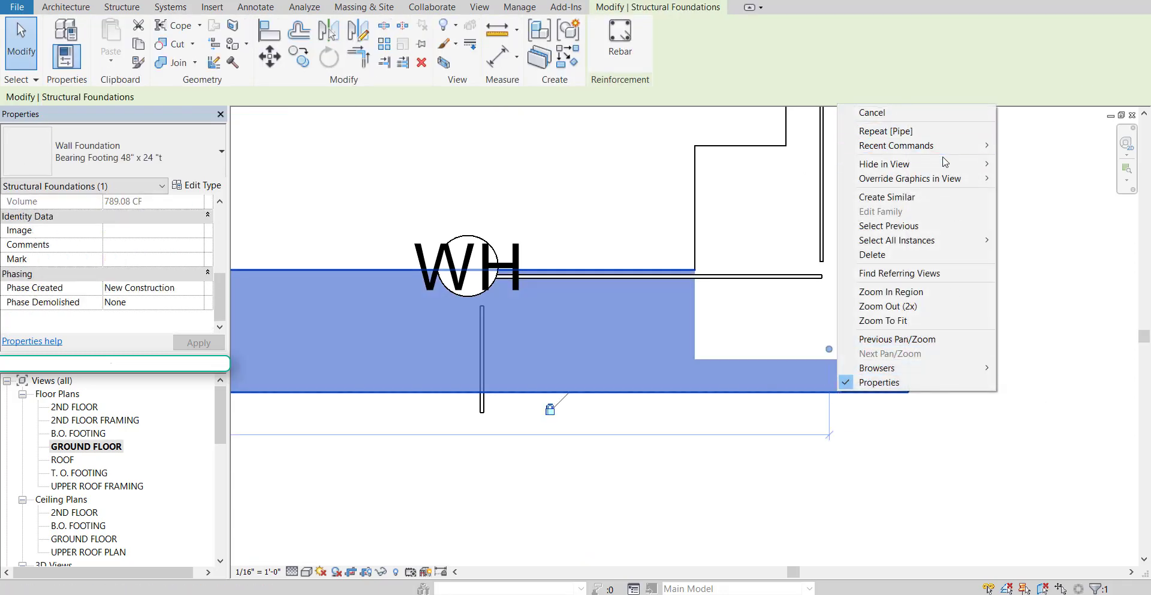
mouse_move(945, 164)
left_click(1031, 180)
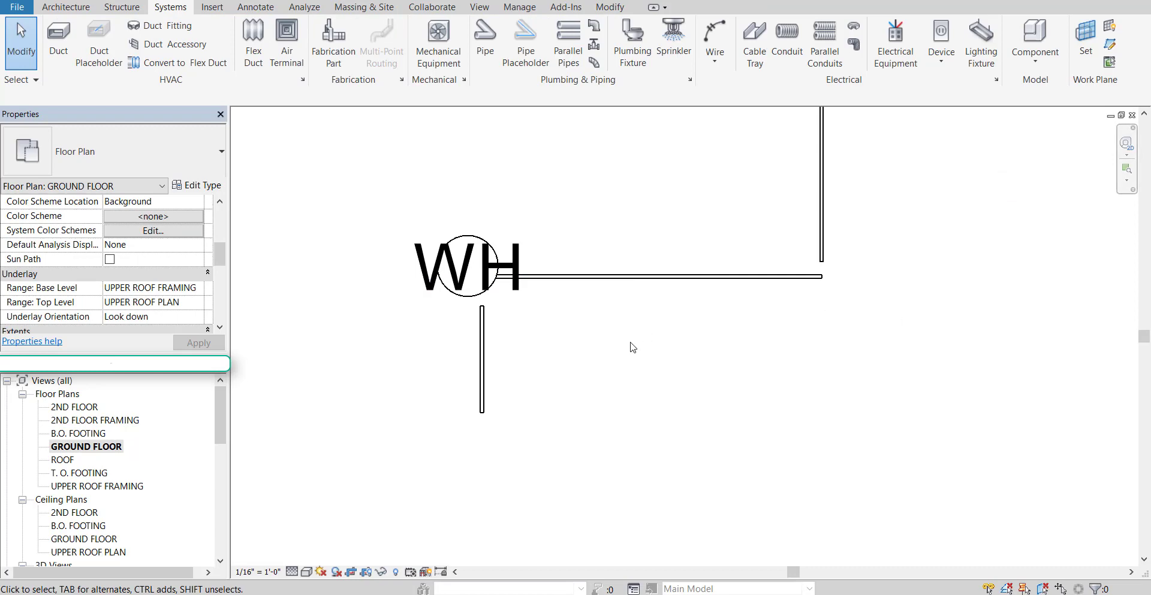
middle_click_drag(633, 347, 679, 350)
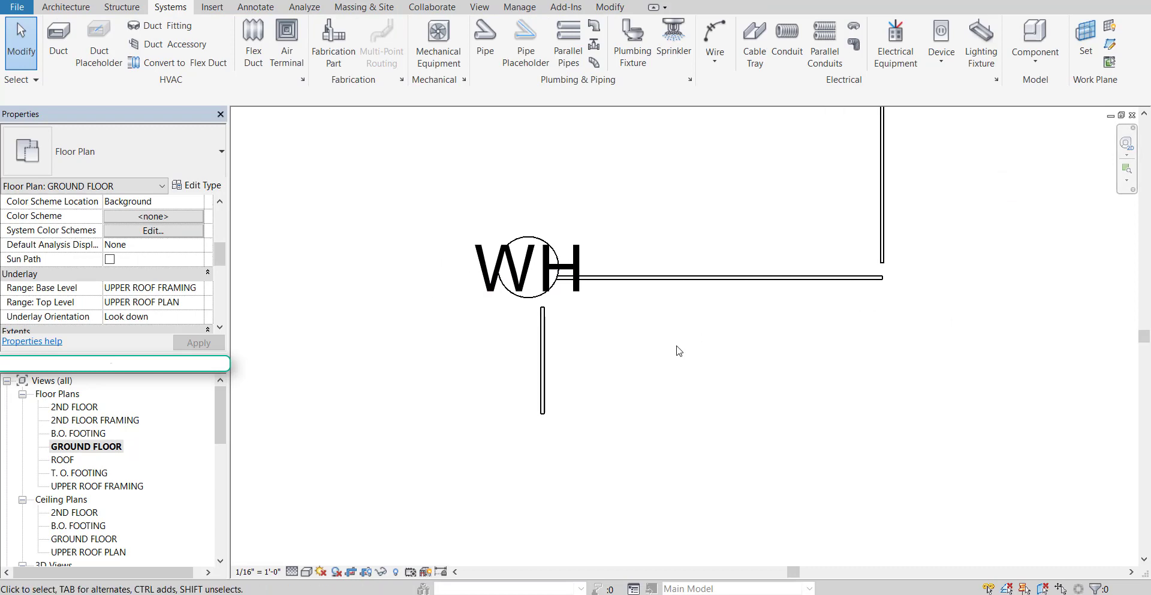
Draw an 8" pipe at -8' 0" offset horizontally from left of the water heater to the right.
left_click(486, 37)
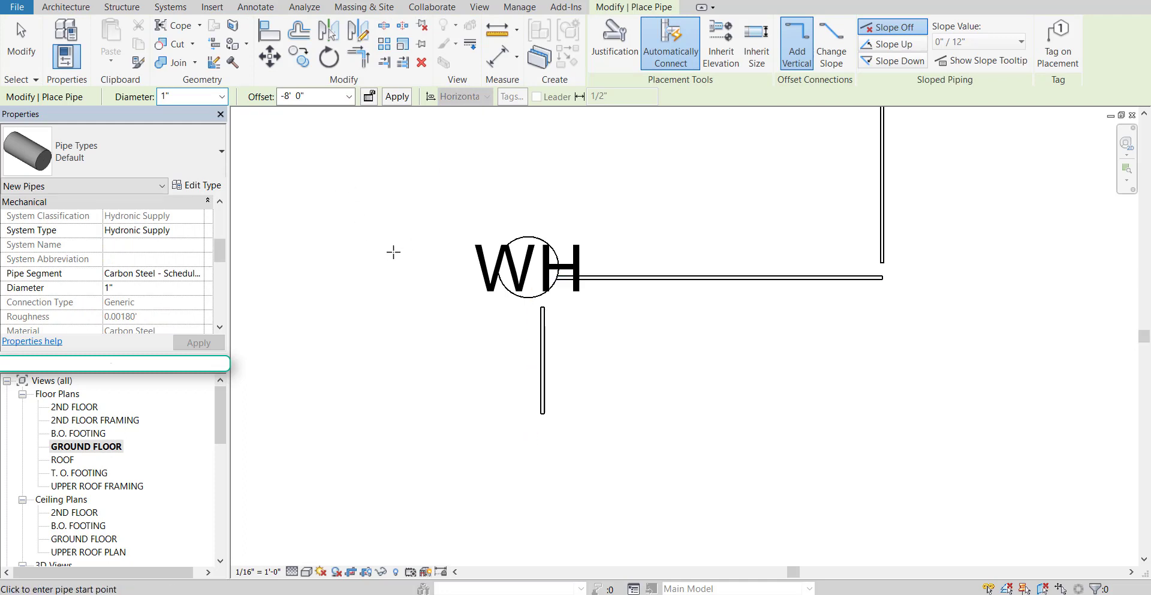
left_click(193, 96)
key("BackSpace")
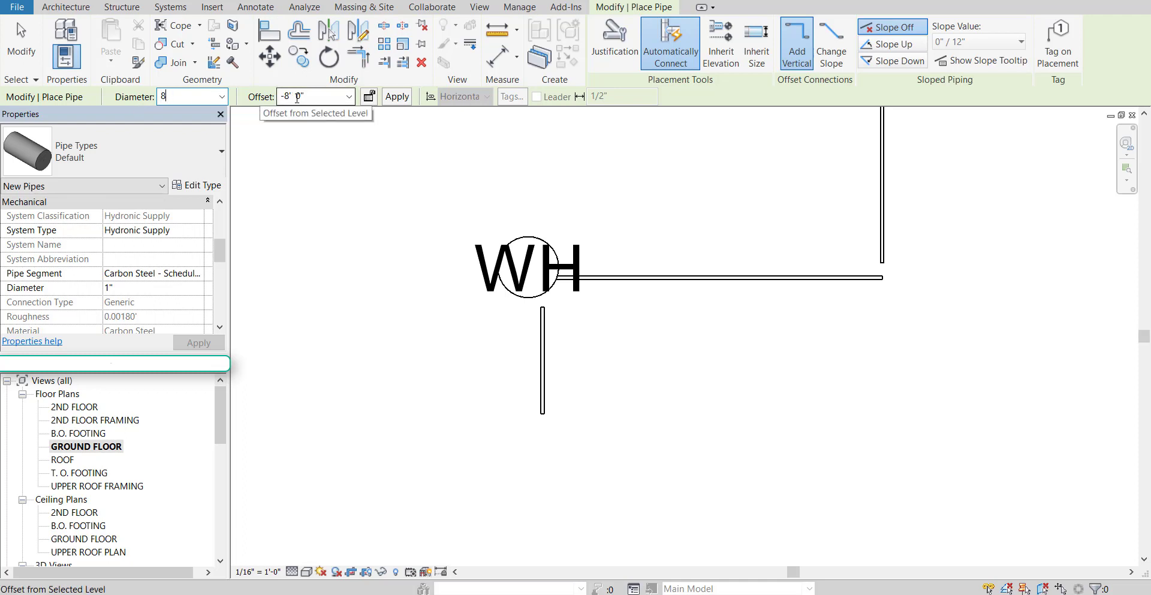
key("Return")
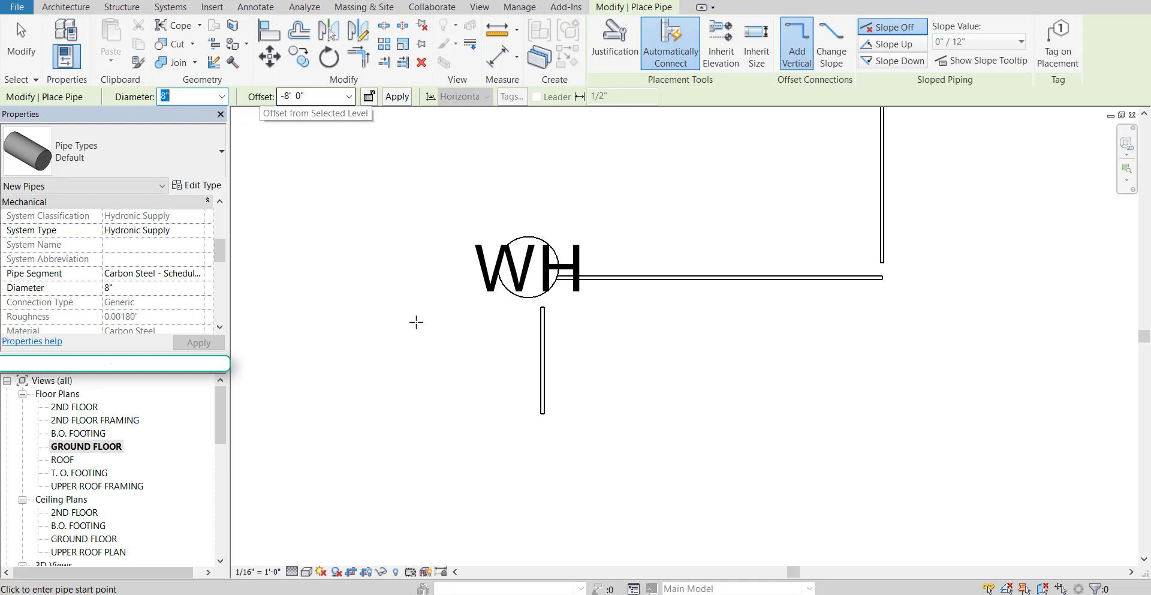
left_click(358, 439)
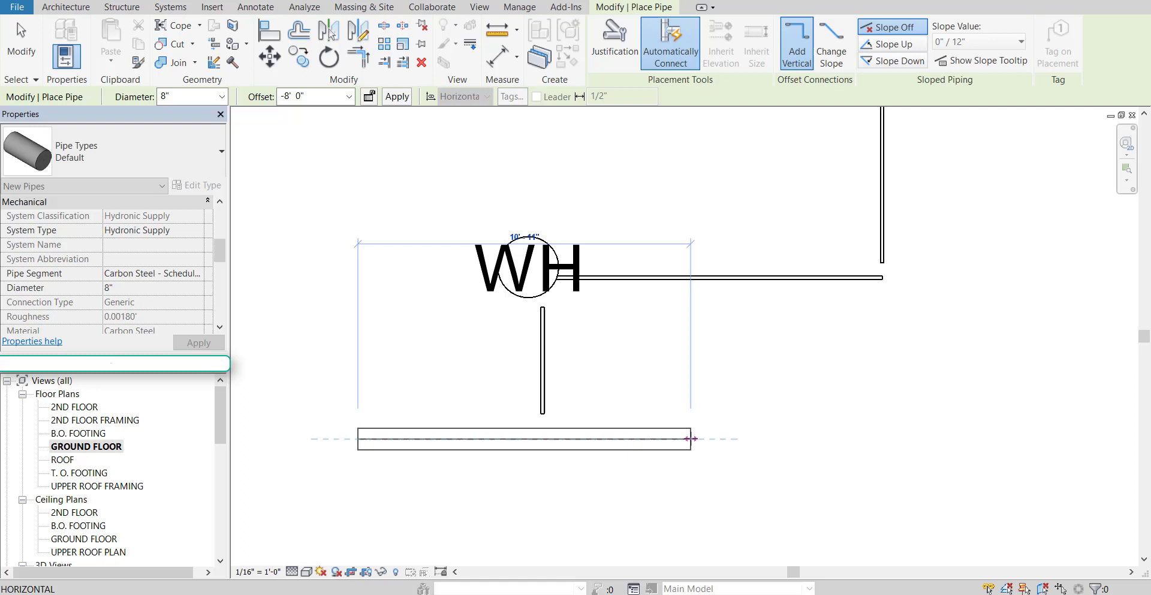
left_click(690, 438)
key("Escape")
middle_click_drag(831, 453, 676, 516)
middle_click_drag(807, 334, 673, 471)
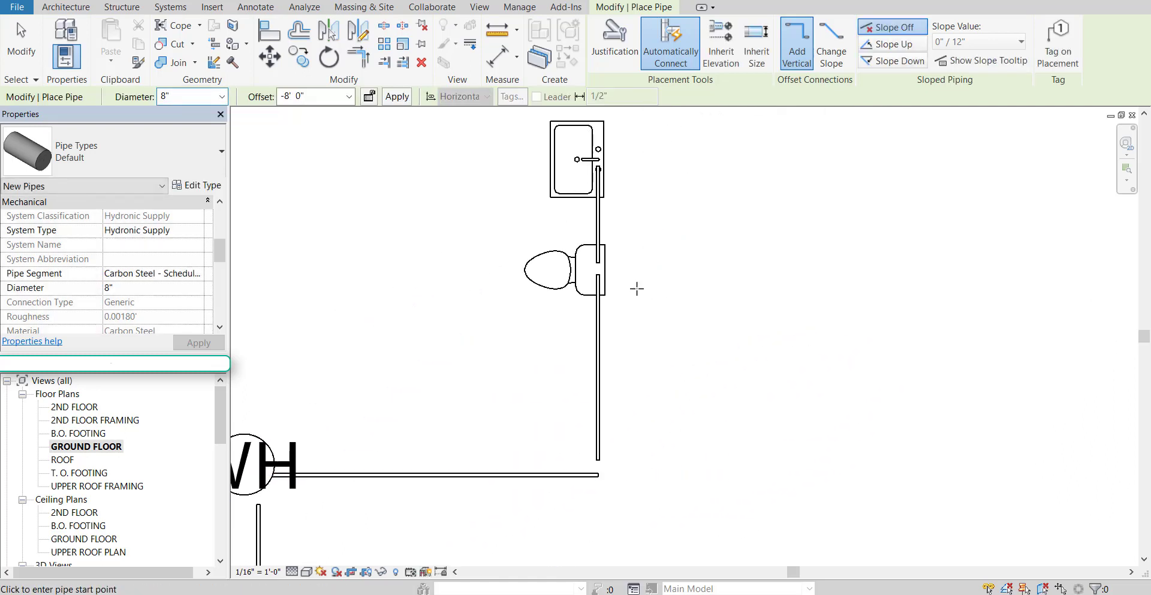
Change the pipe diameter on the options bar to 2 1/2", keeping the -8' 0" offset.
scroll(637, 289, "up", 1)
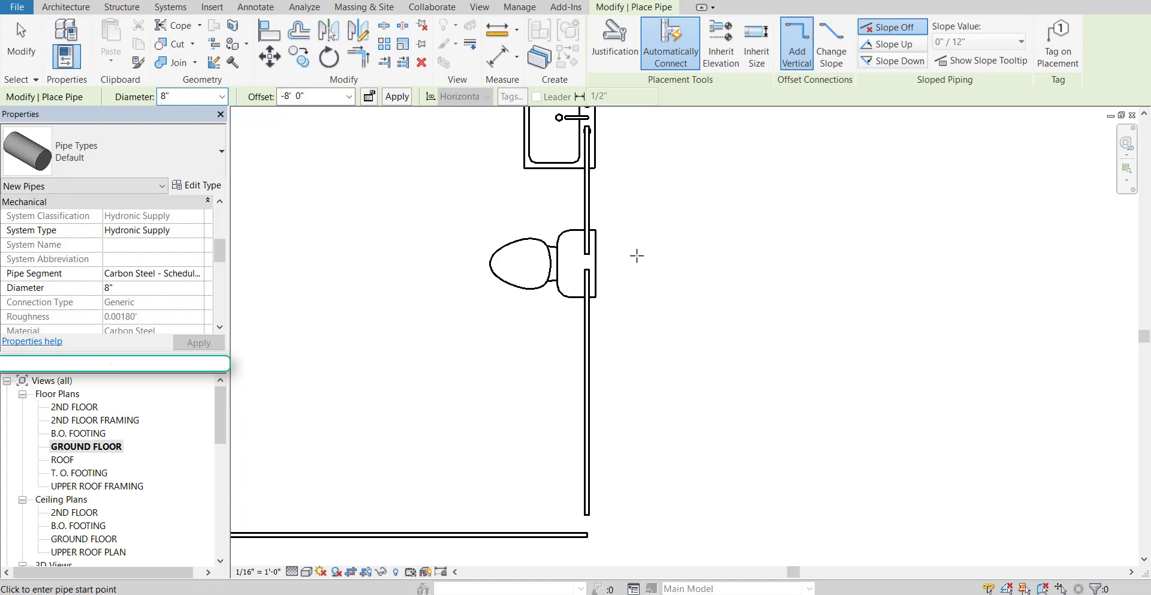
middle_click_drag(663, 232, 576, 260)
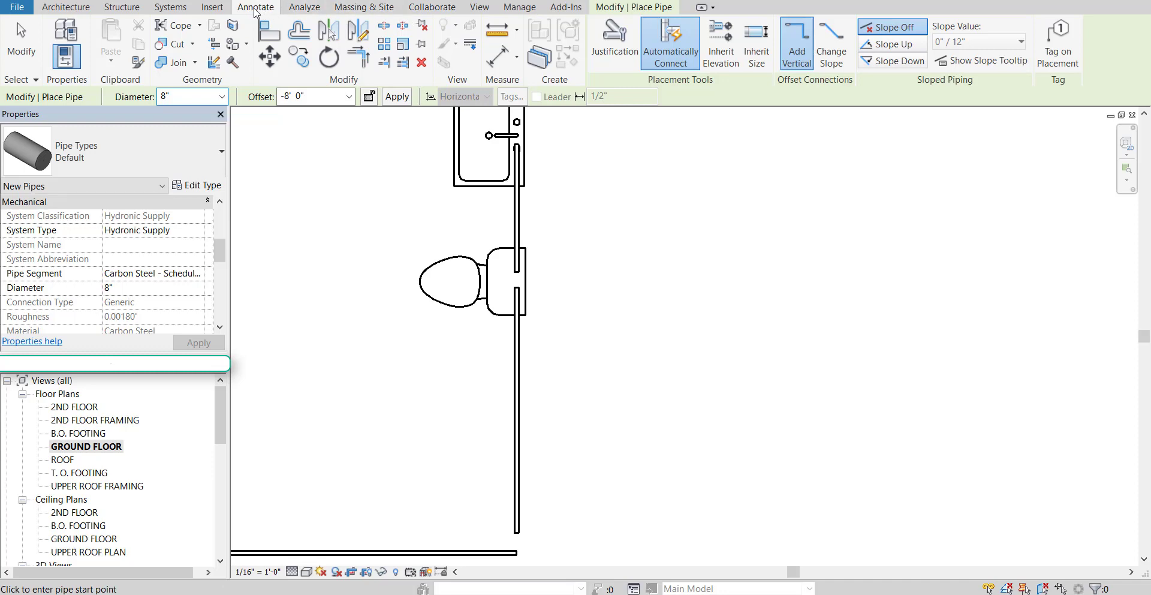
left_click(212, 7)
left_click(170, 7)
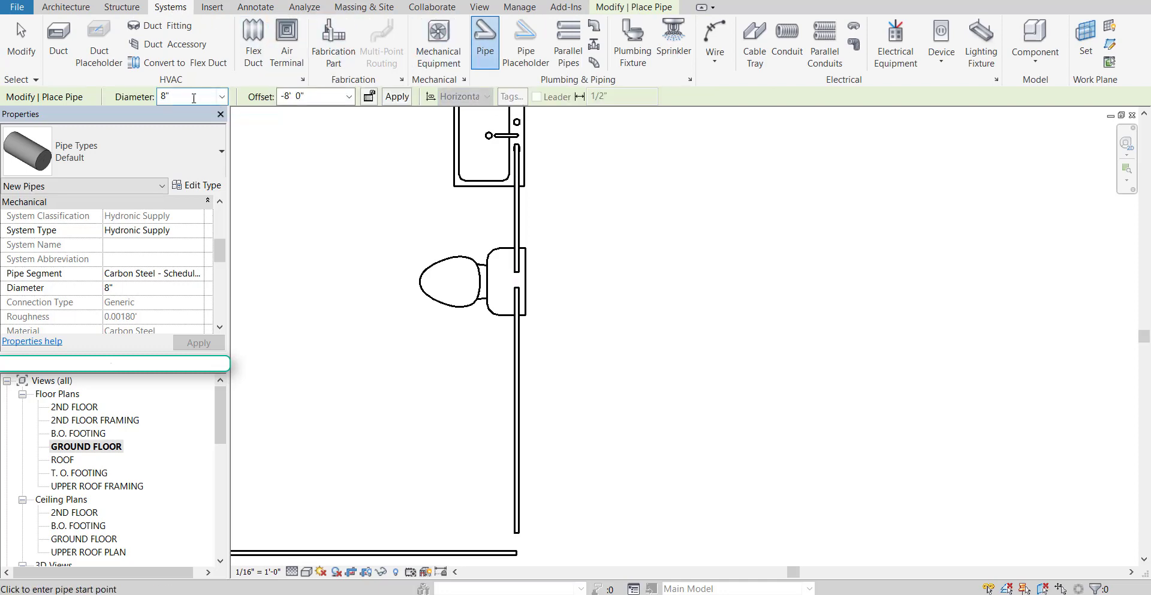
left_click(163, 97)
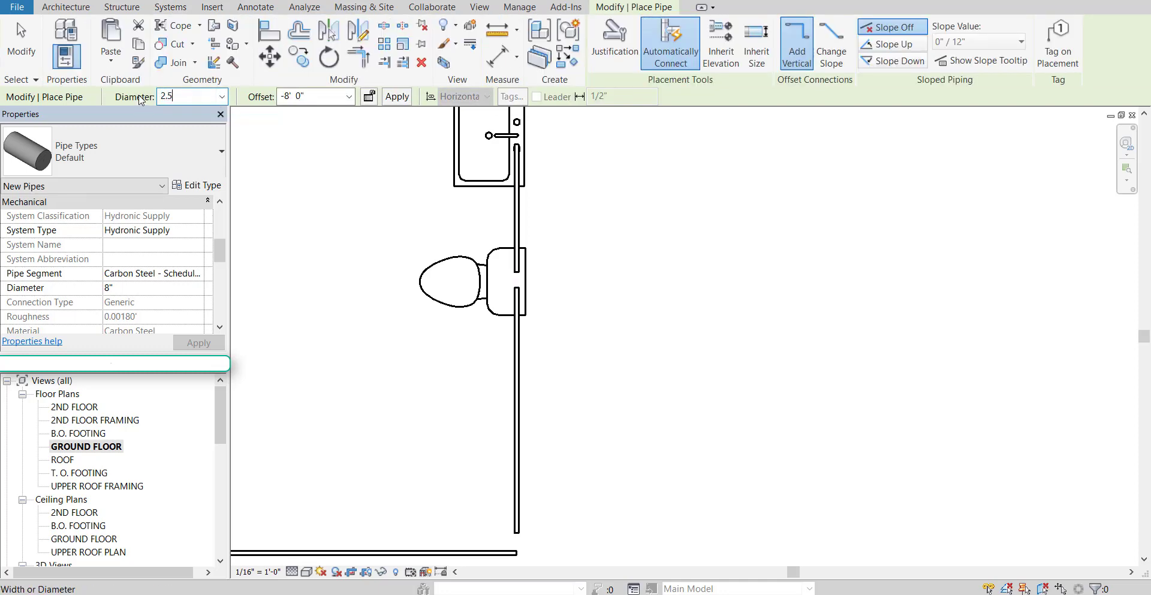
type("2.5")
key("Return")
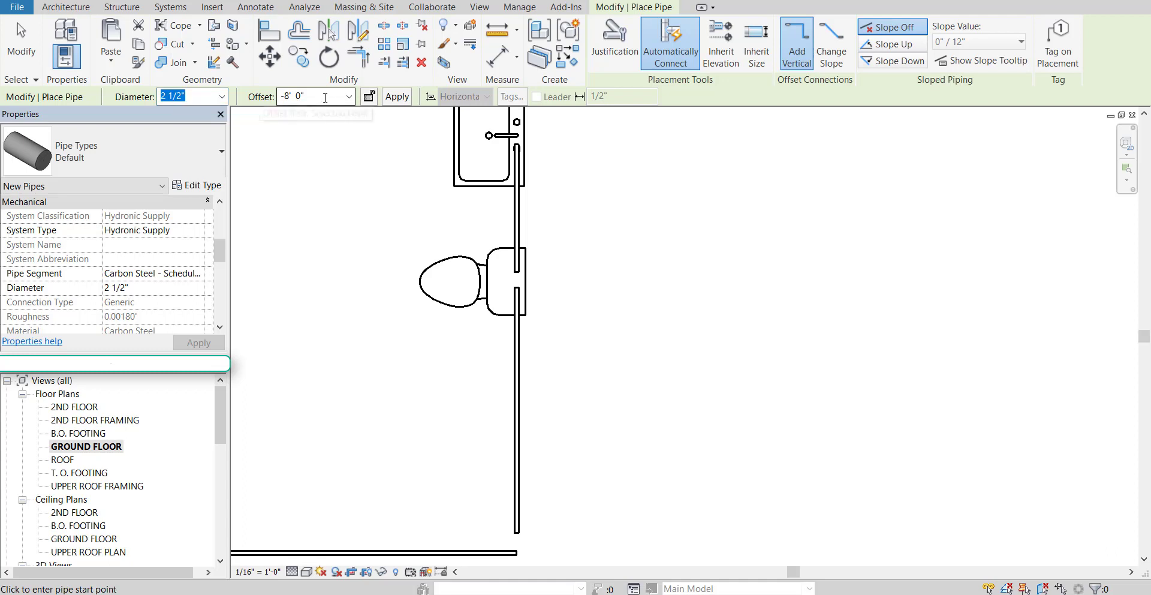
left_click(324, 97)
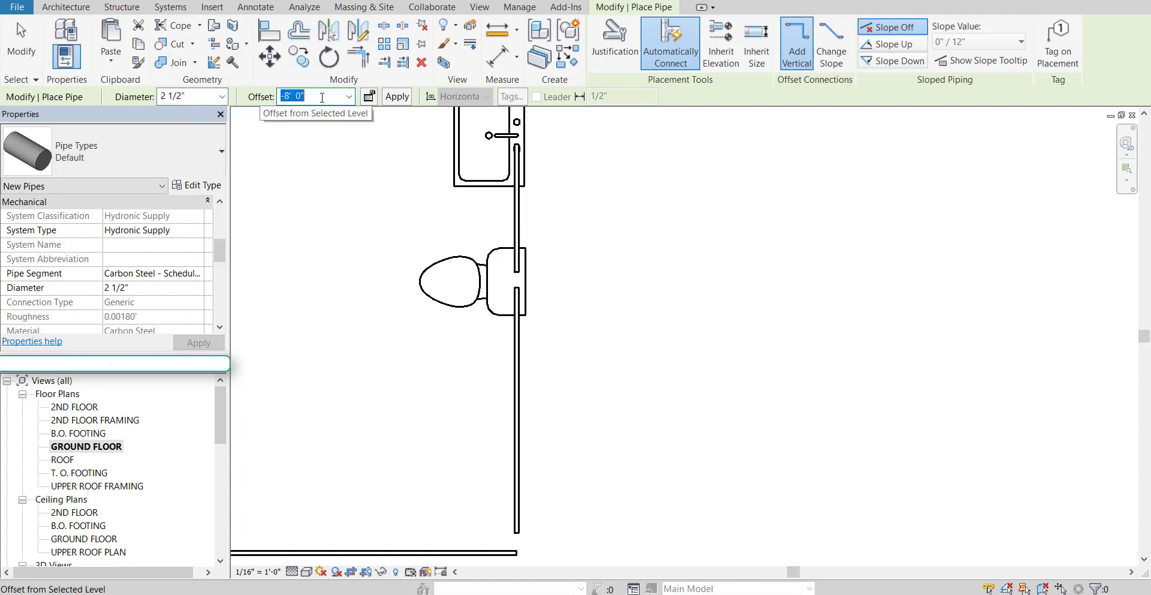
Draw 2 1/2" horizontal pipes running right from the toilet and from the sink.
left_click(533, 279)
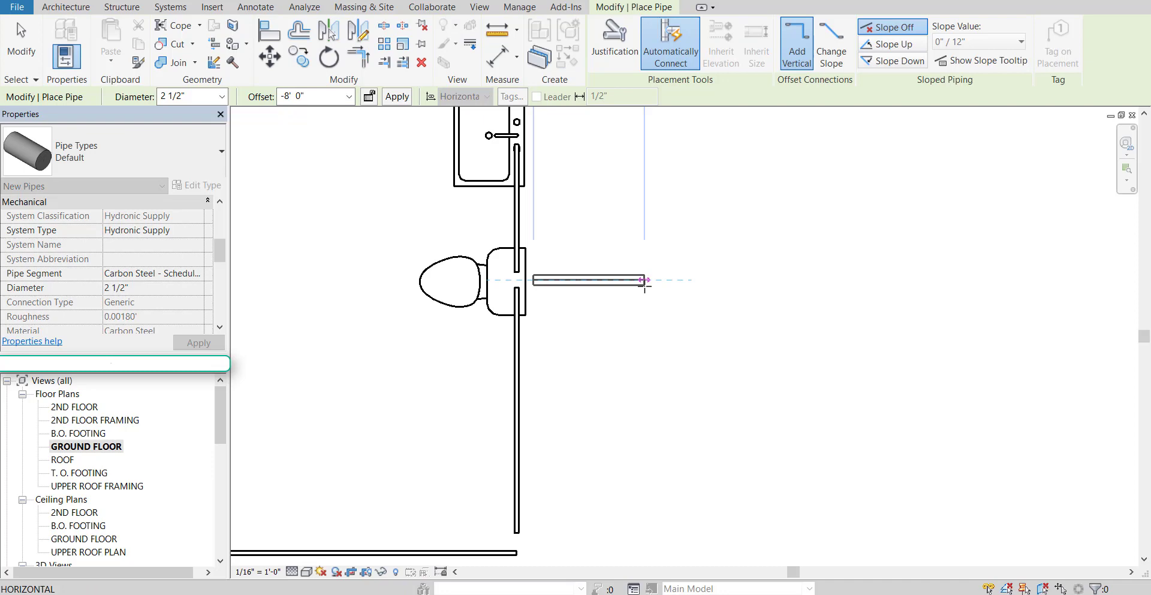
left_click(645, 280)
key("Escape")
key("Escape")
middle_click_drag(610, 188, 576, 232)
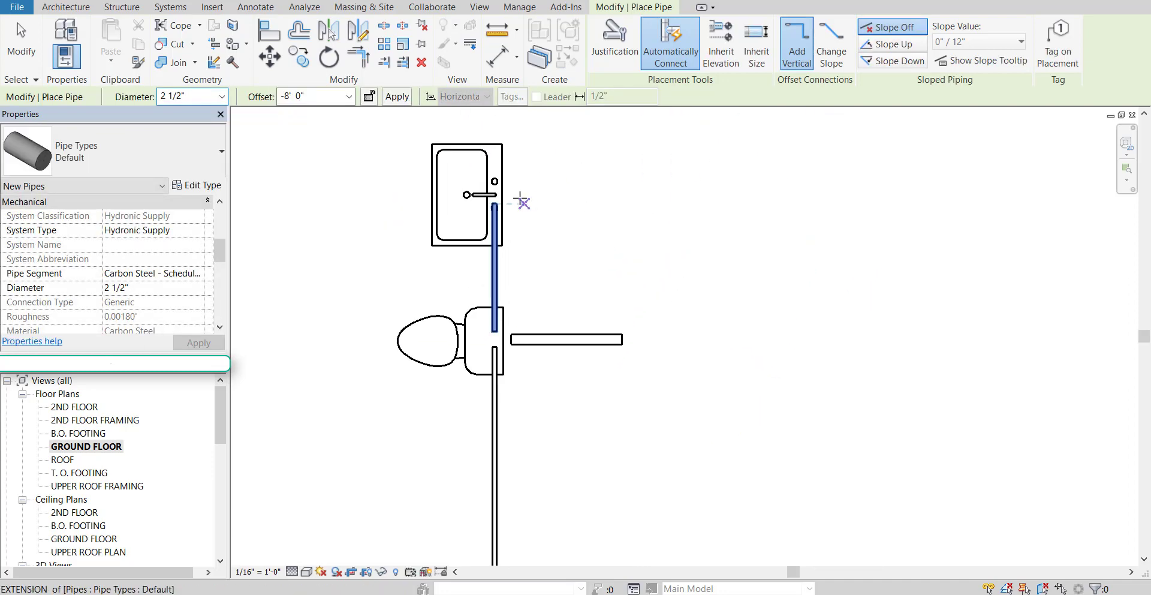
left_click(511, 202)
left_click(622, 203)
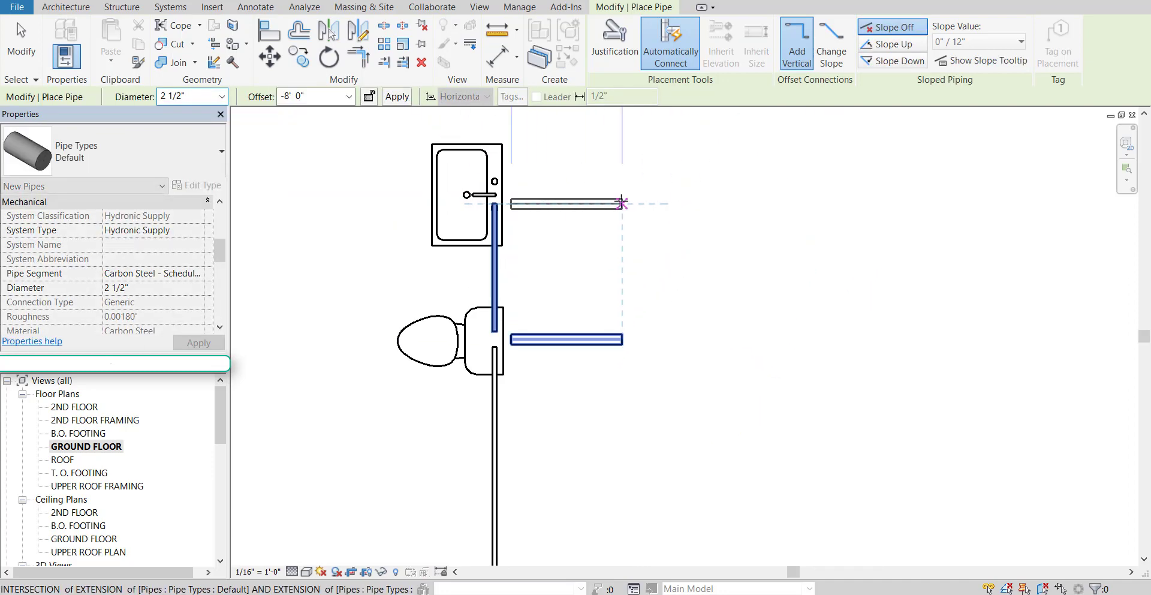
key("Escape")
key("Escape")
Join the two runs with vertical pipes and add a horizontal pipe along the bottom.
key("p")
key("i")
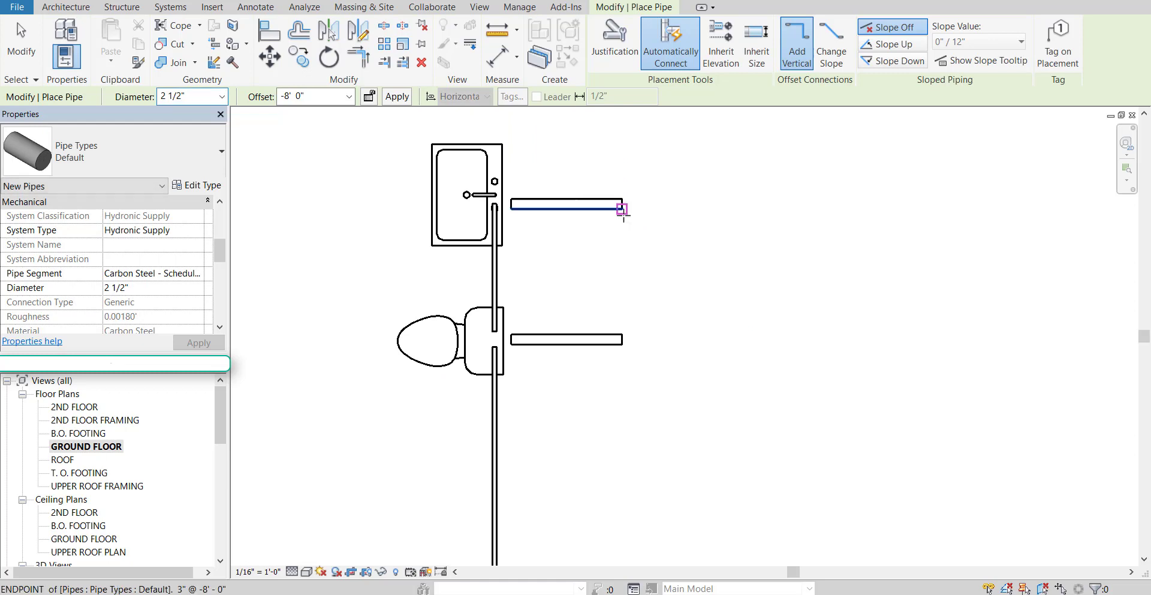
left_click(622, 220)
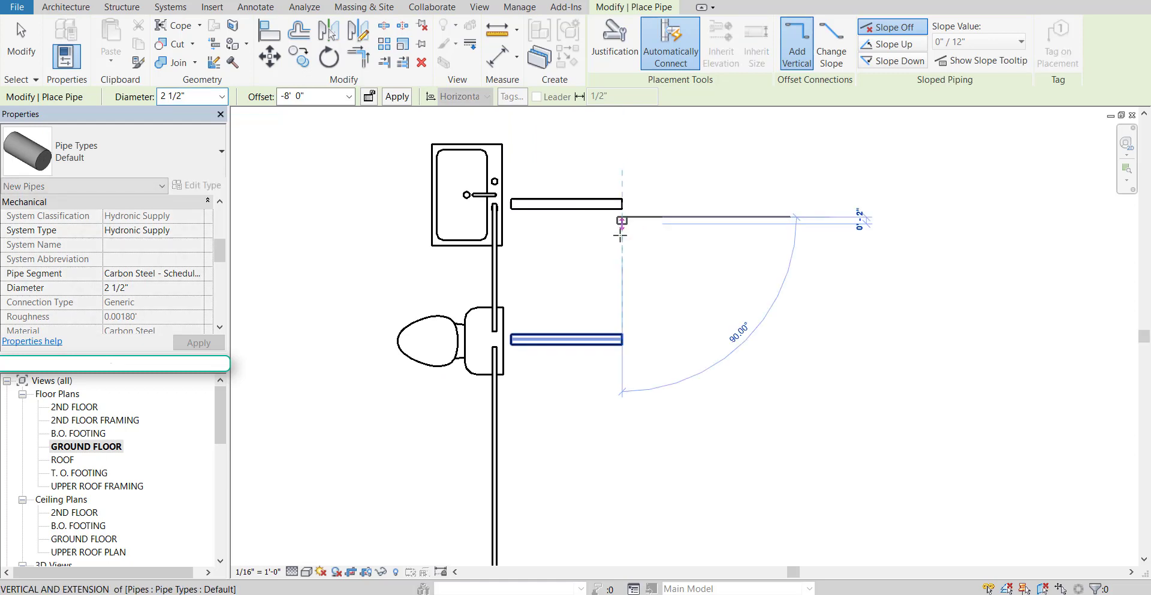
left_click(622, 330)
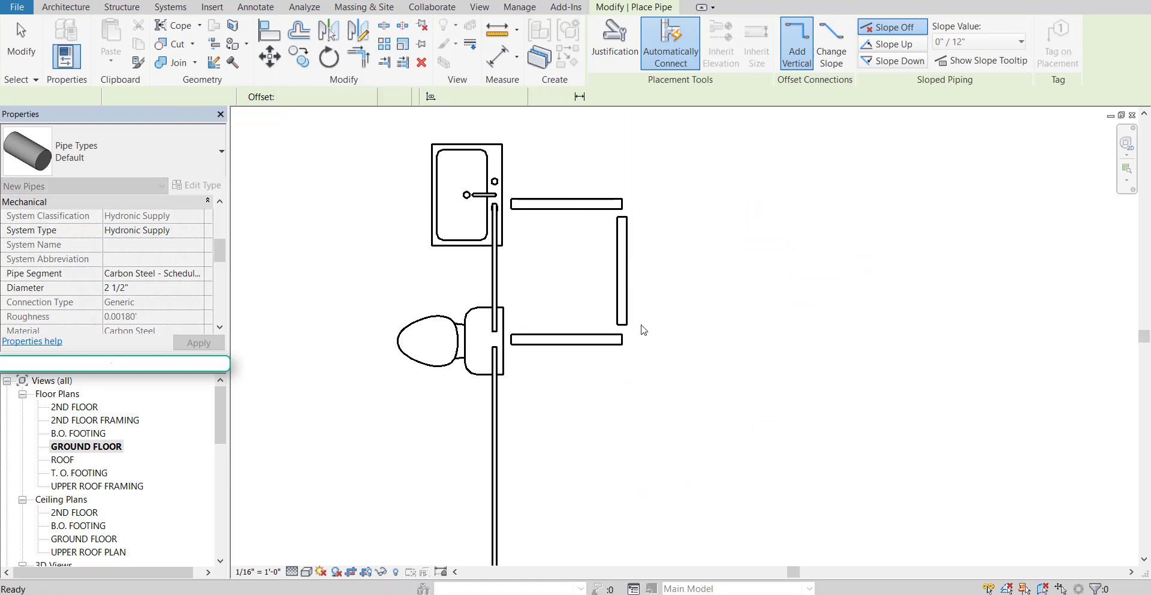
middle_click_drag(664, 371, 617, 300)
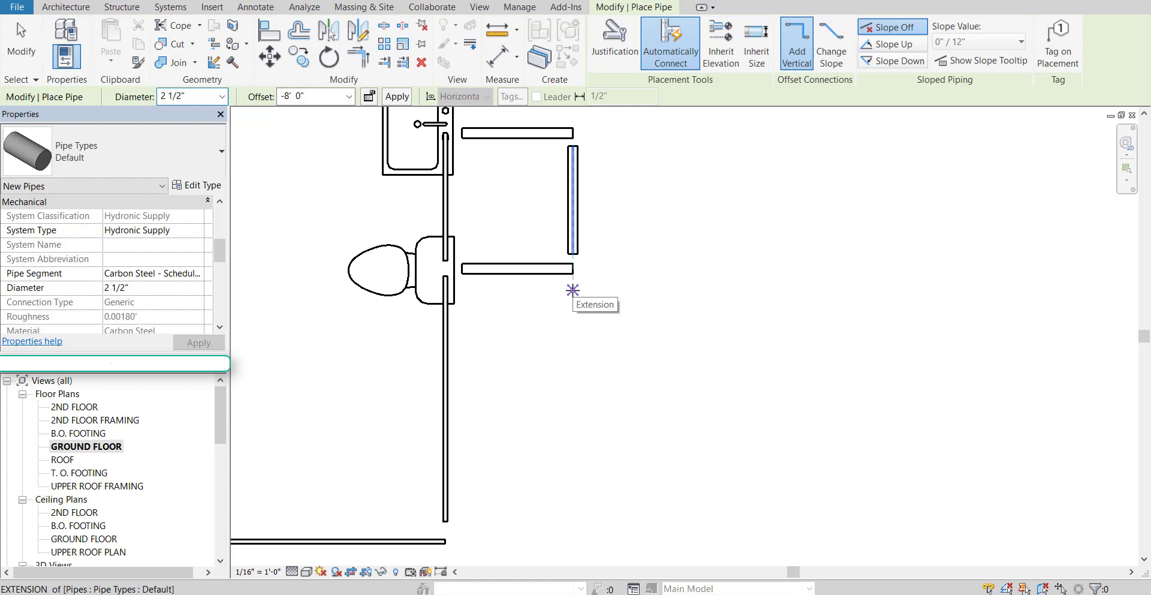
left_click(573, 290)
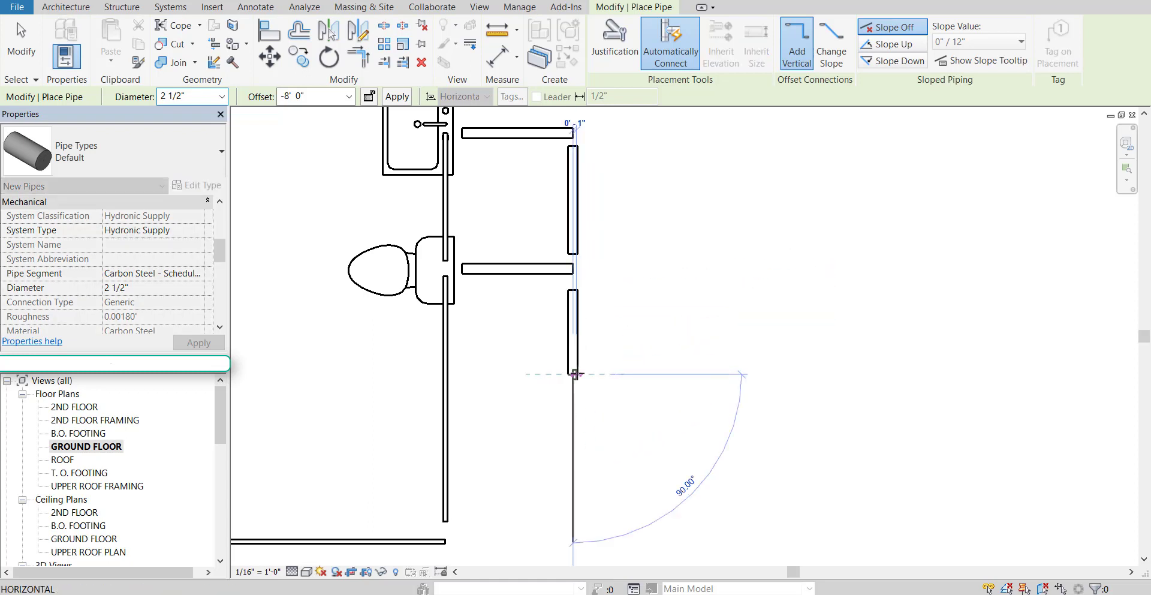
key("Escape")
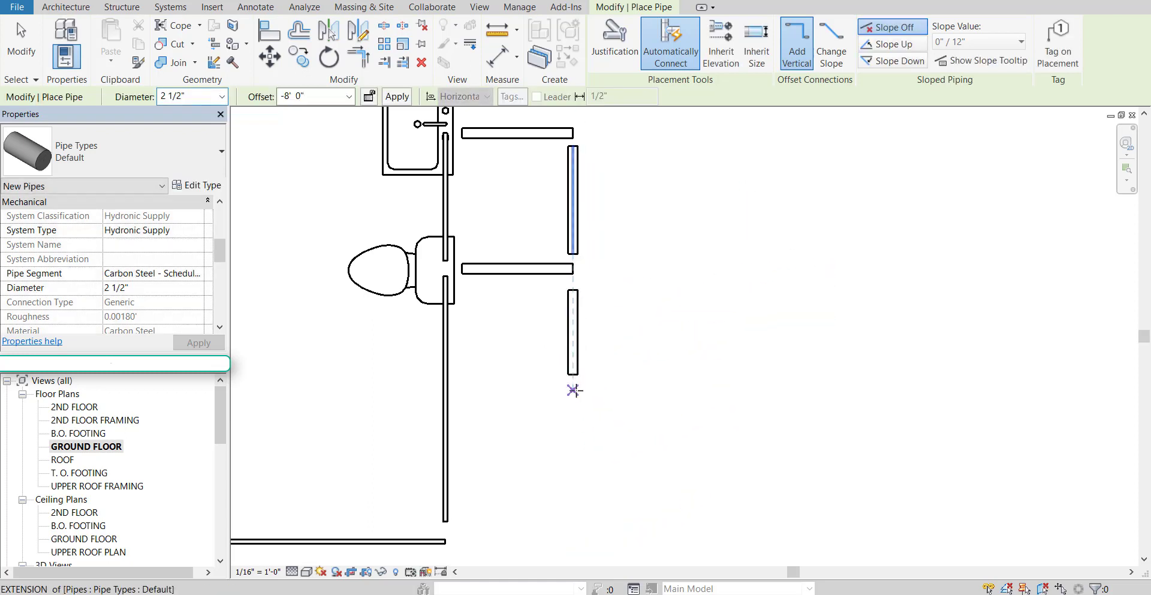
left_click(573, 390)
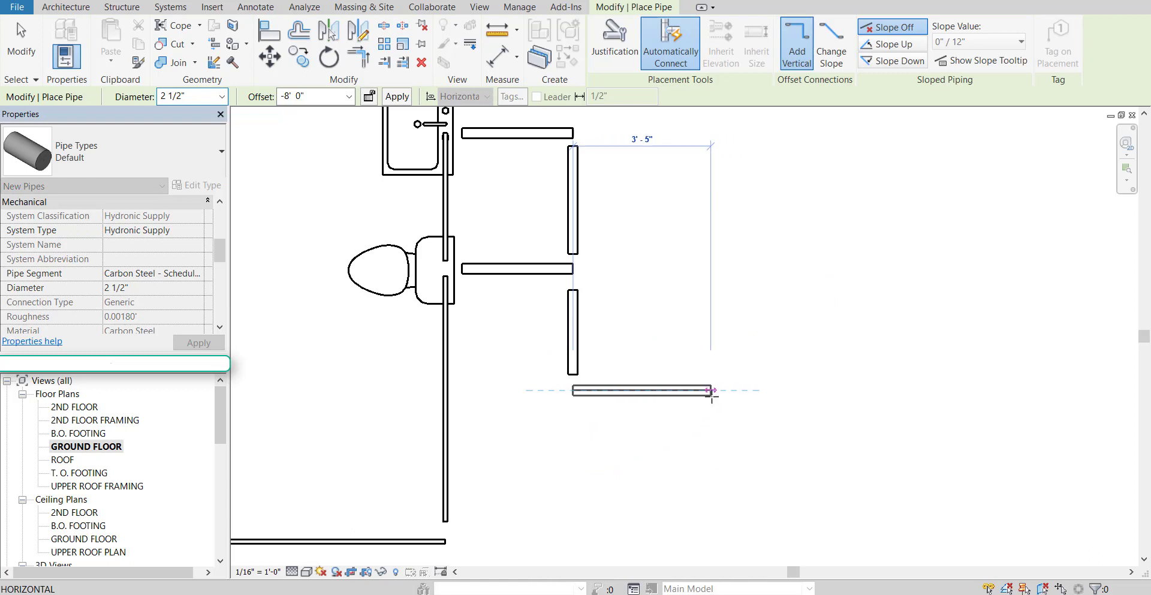
left_click(704, 390)
key("Escape")
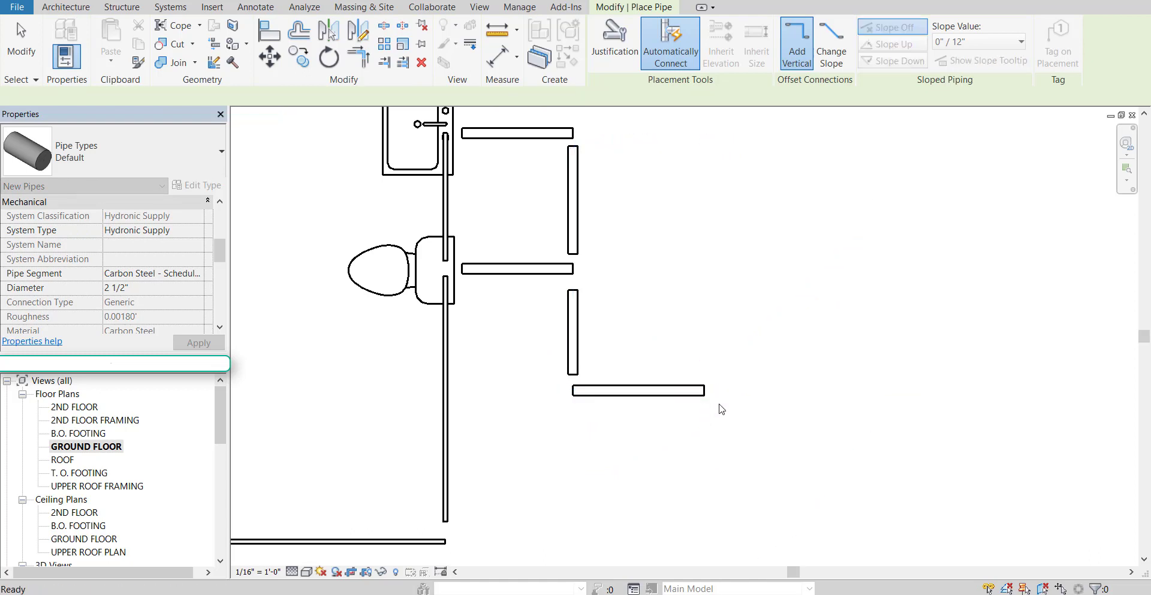
Draw a long vertical pipe further to the right.
left_click(726, 510)
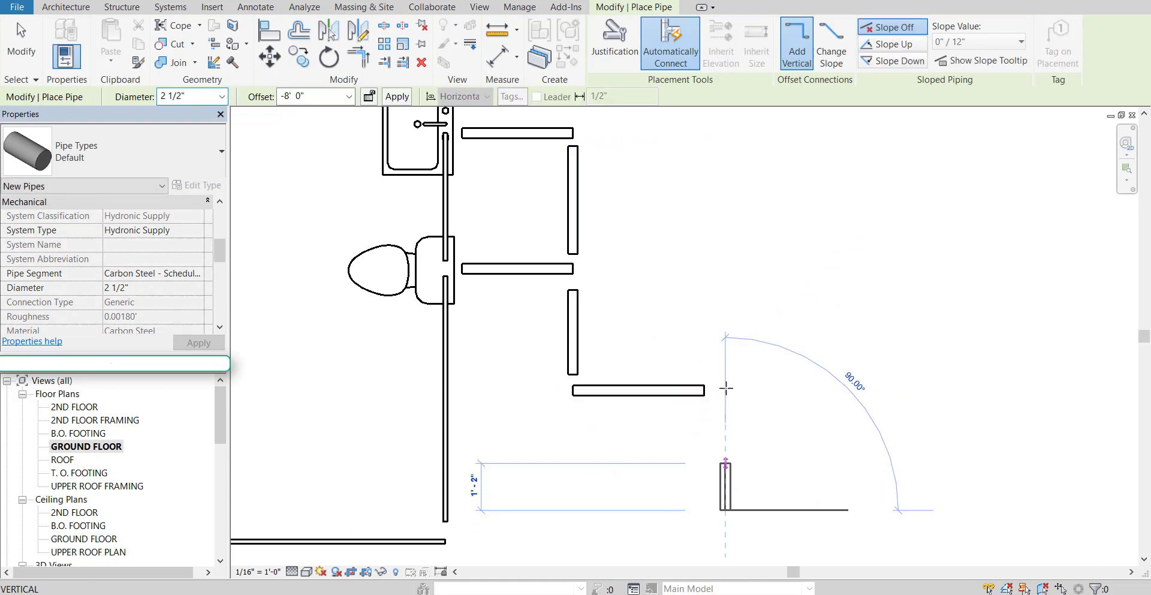
left_click(722, 222)
key("Escape")
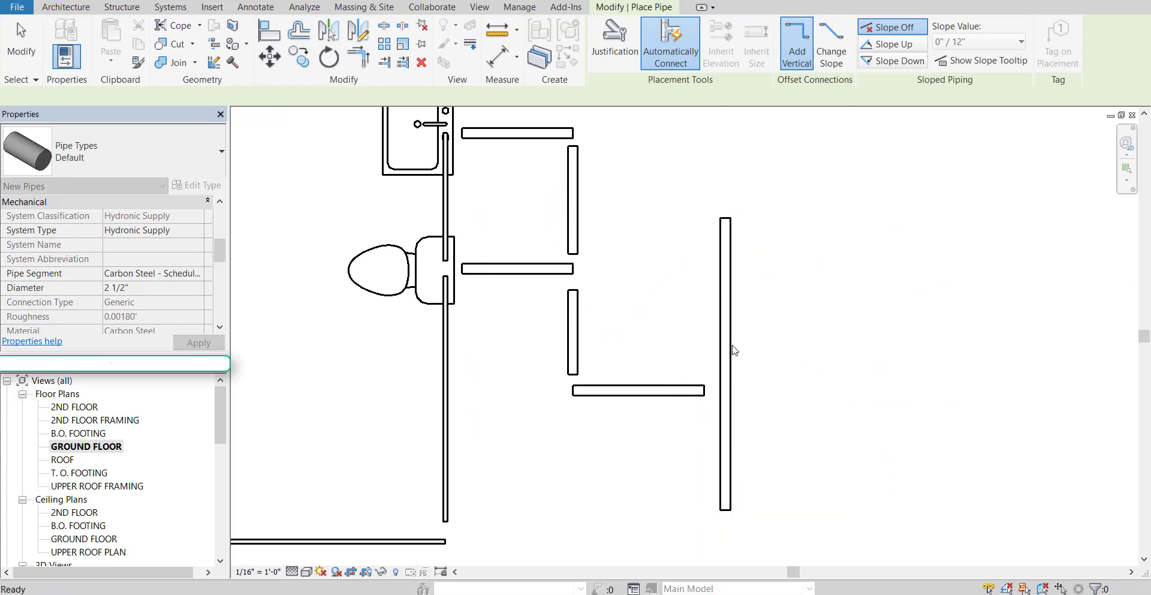
key("Escape")
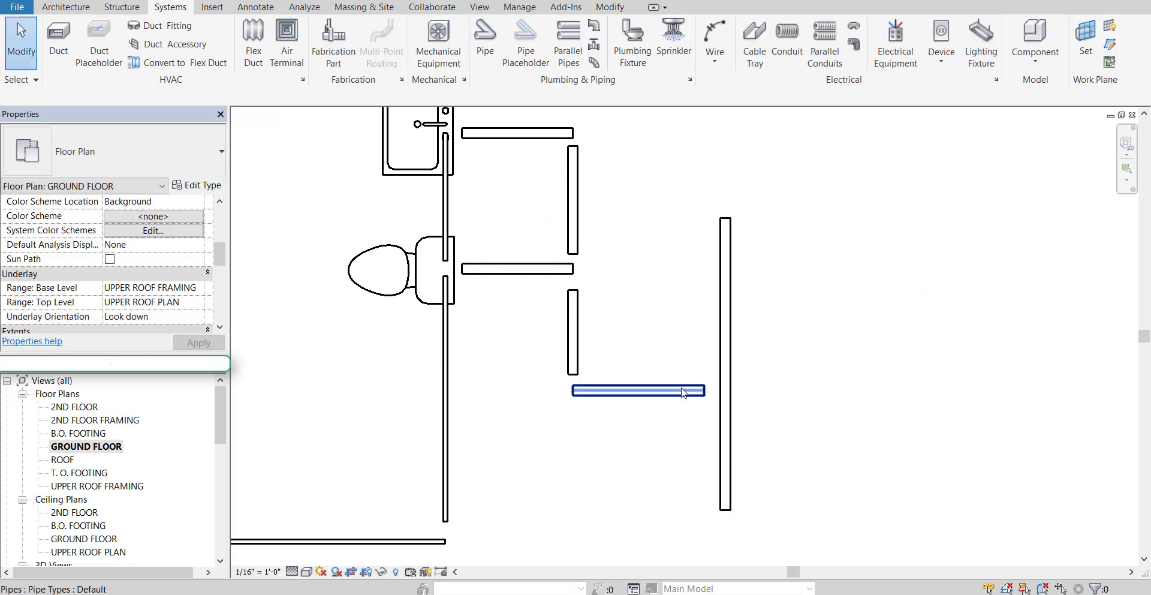
Set the 7' 3" vertical pipe's diameter to 12".
left_click(726, 367)
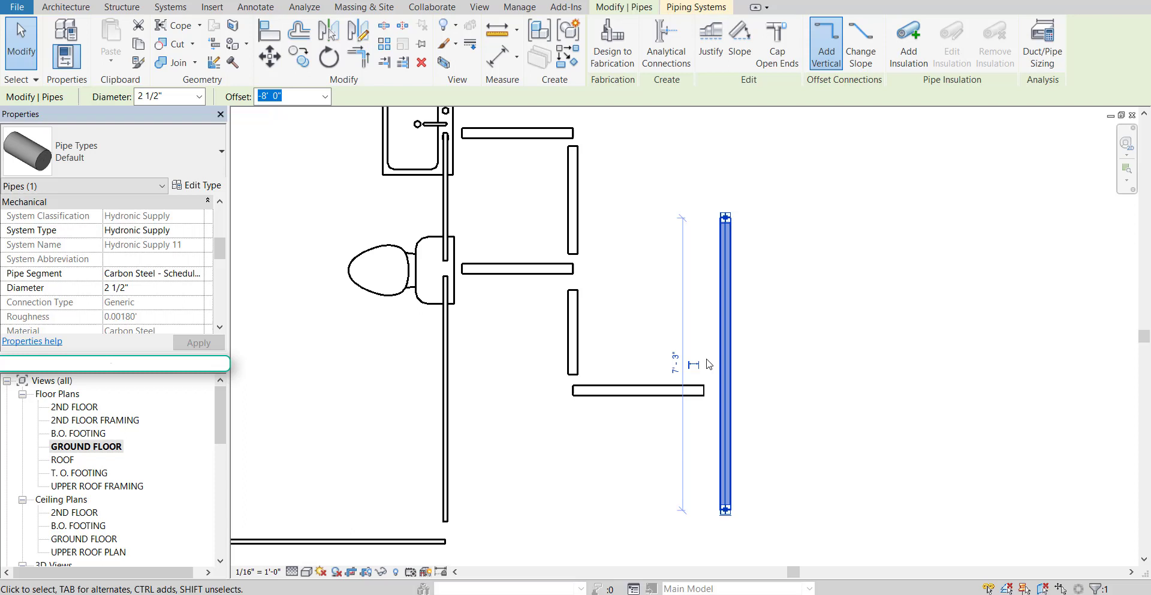
left_click(638, 390)
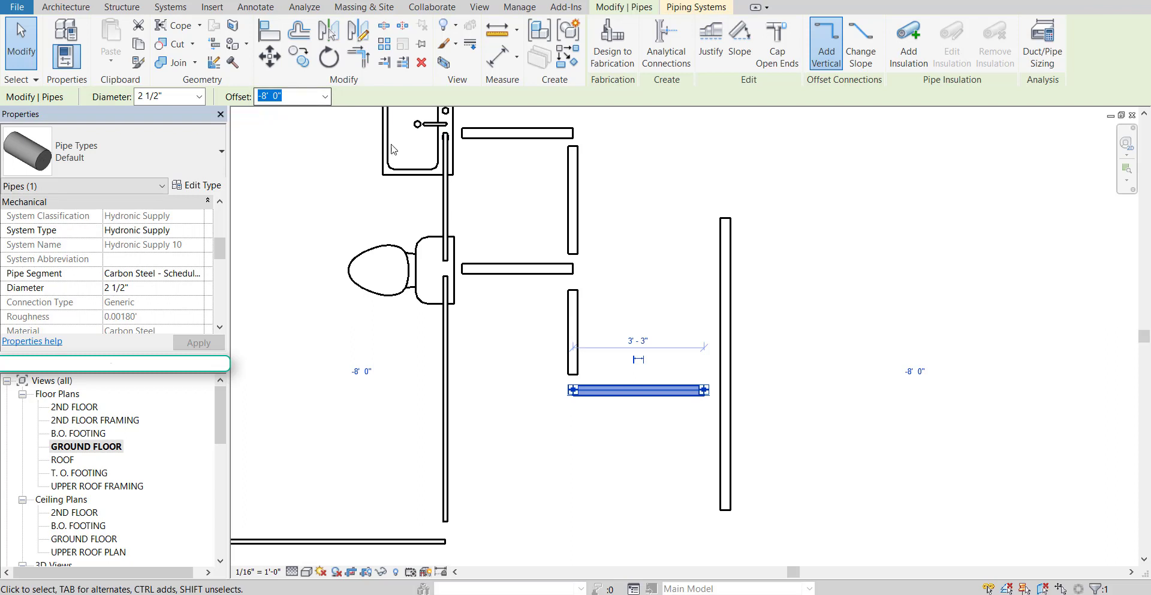
left_click(726, 335)
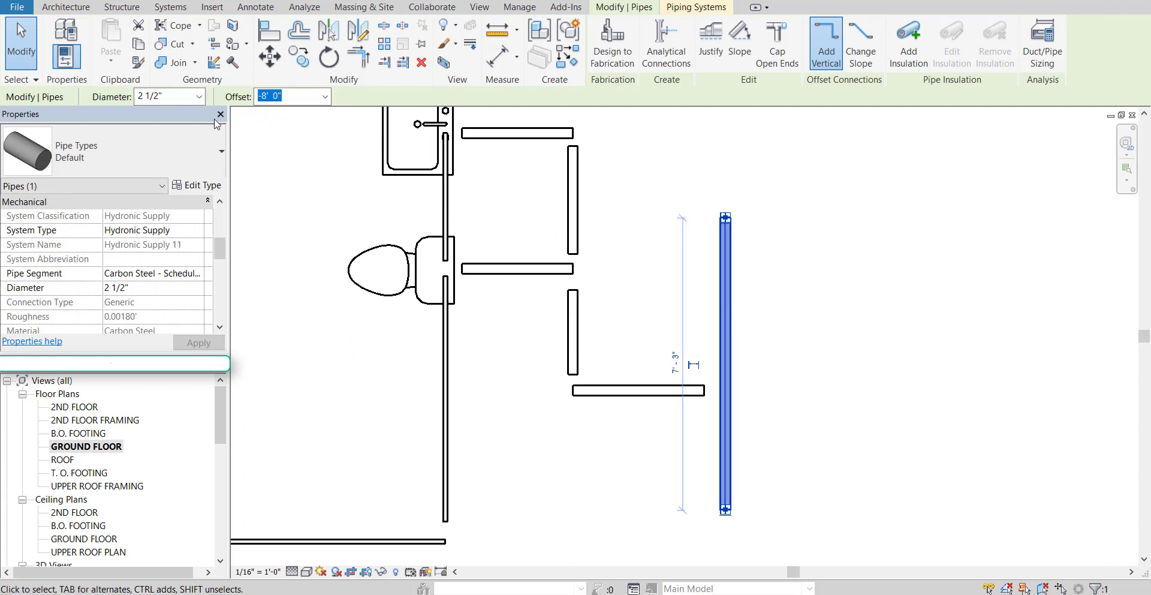
left_click(183, 100)
type("12")
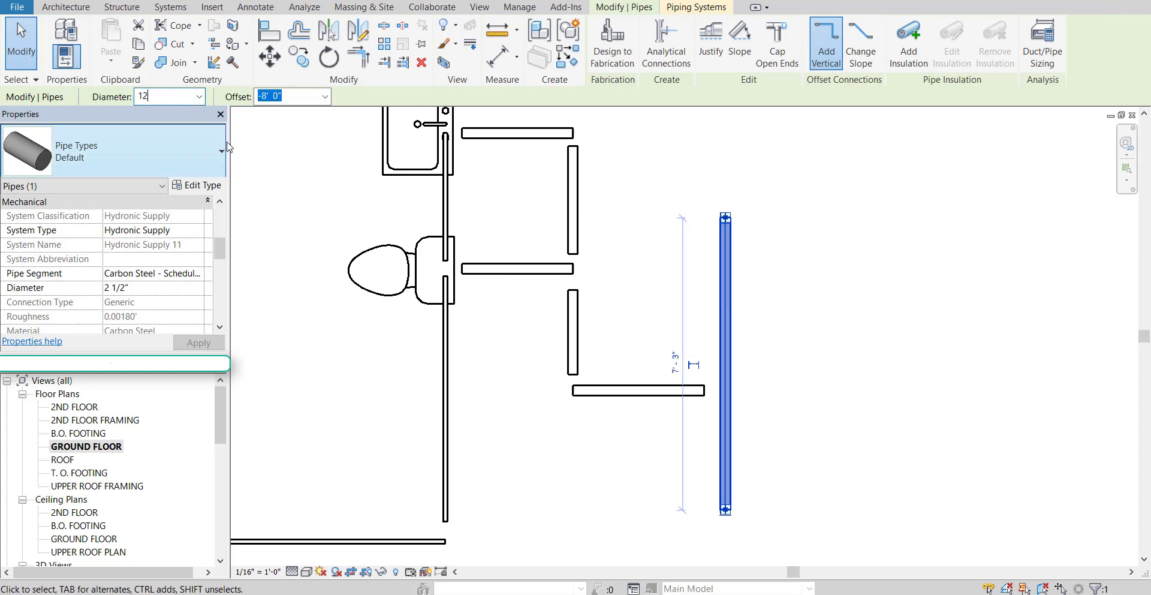
key("Return")
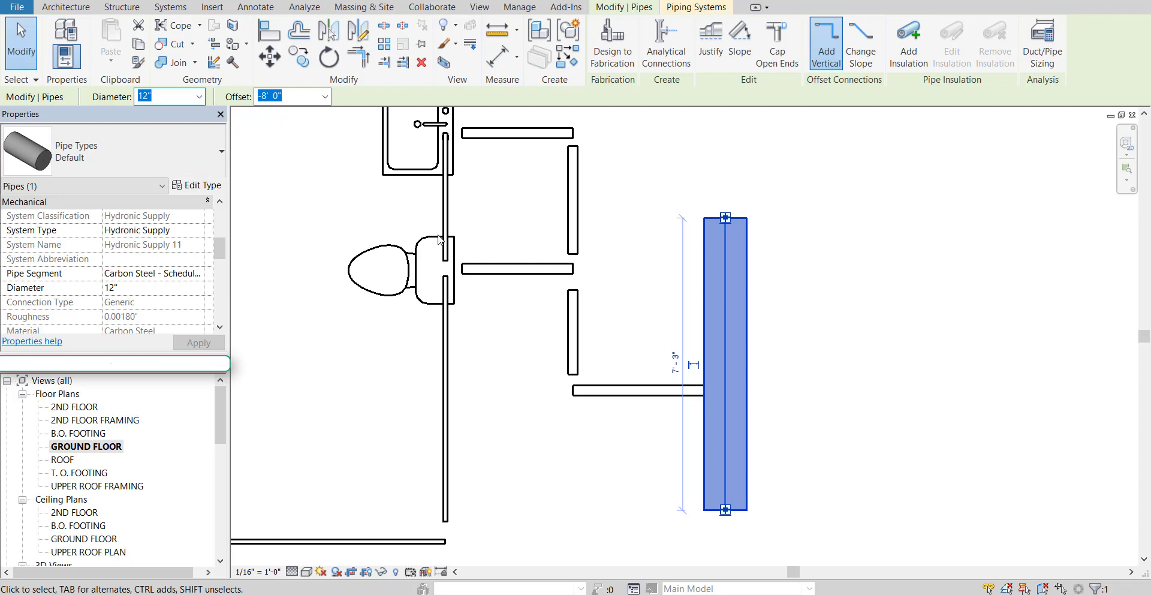
left_click(491, 377)
left_click(745, 373)
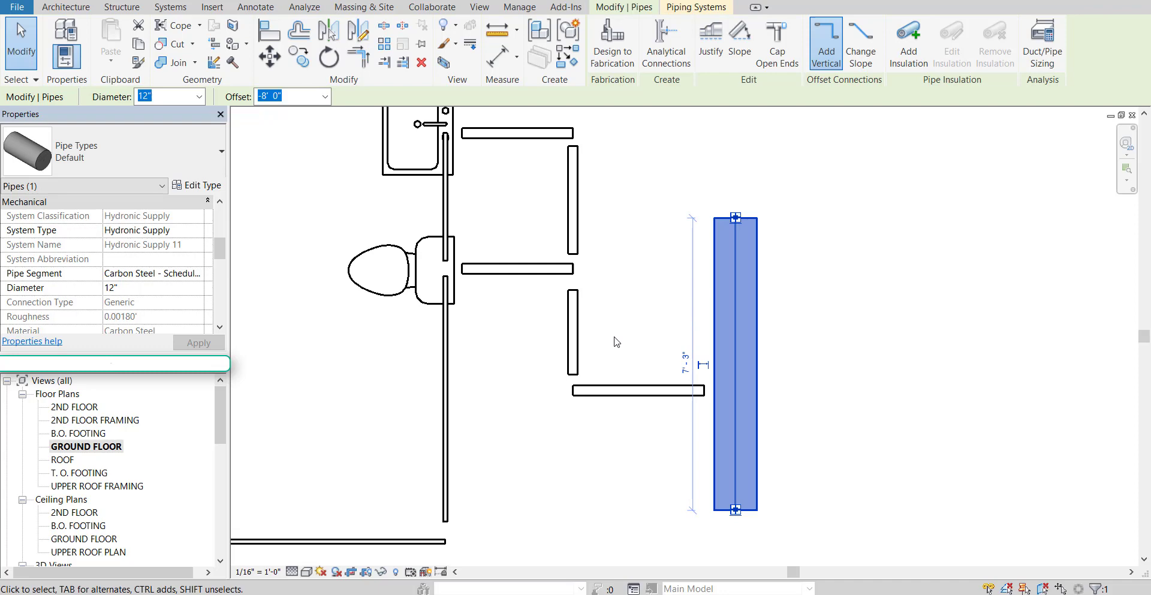
left_click(633, 347)
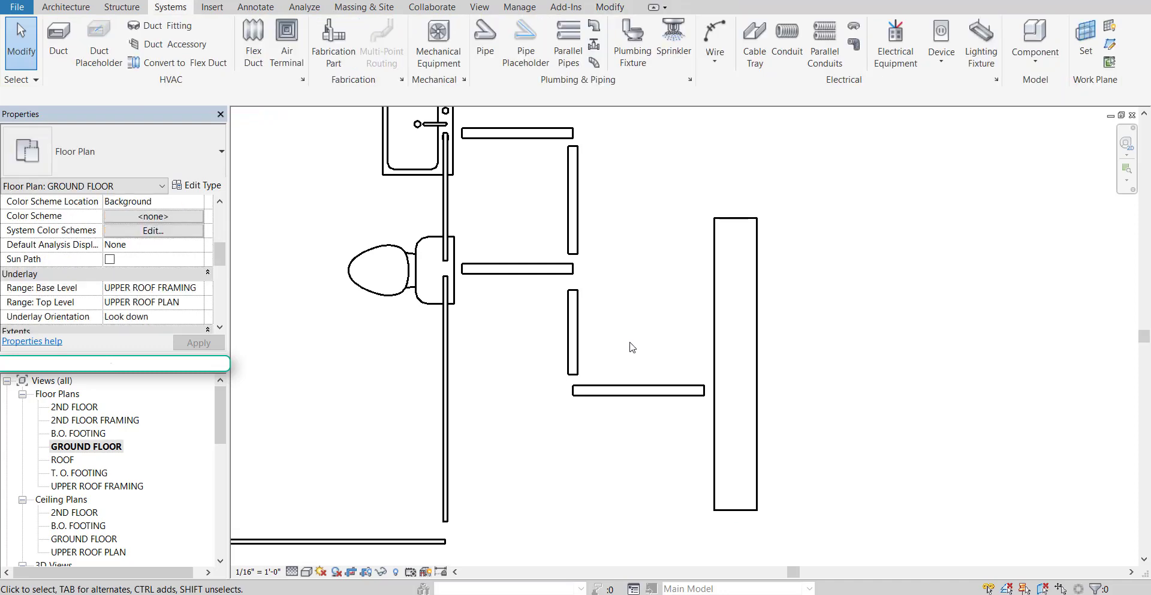
Zoom out and pan so the WH water heater appears alongside the toilet and sink pipes.
left_click(572, 333)
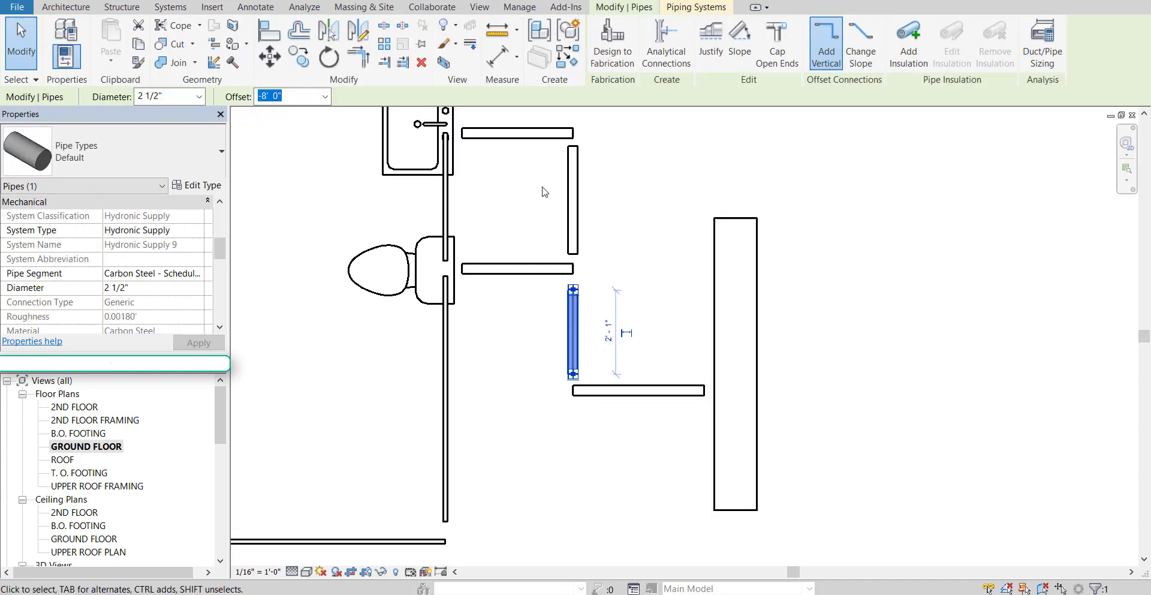
left_click(668, 215)
scroll(667, 226, "down", 2)
scroll(540, 339, "down", 1)
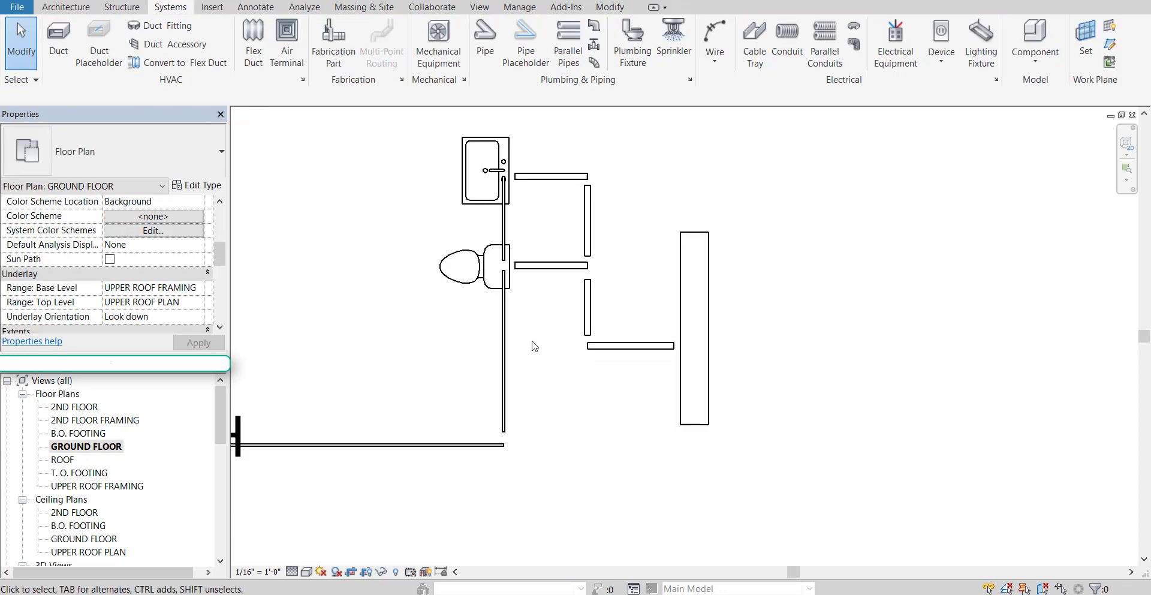
middle_click_drag(531, 342, 771, 353)
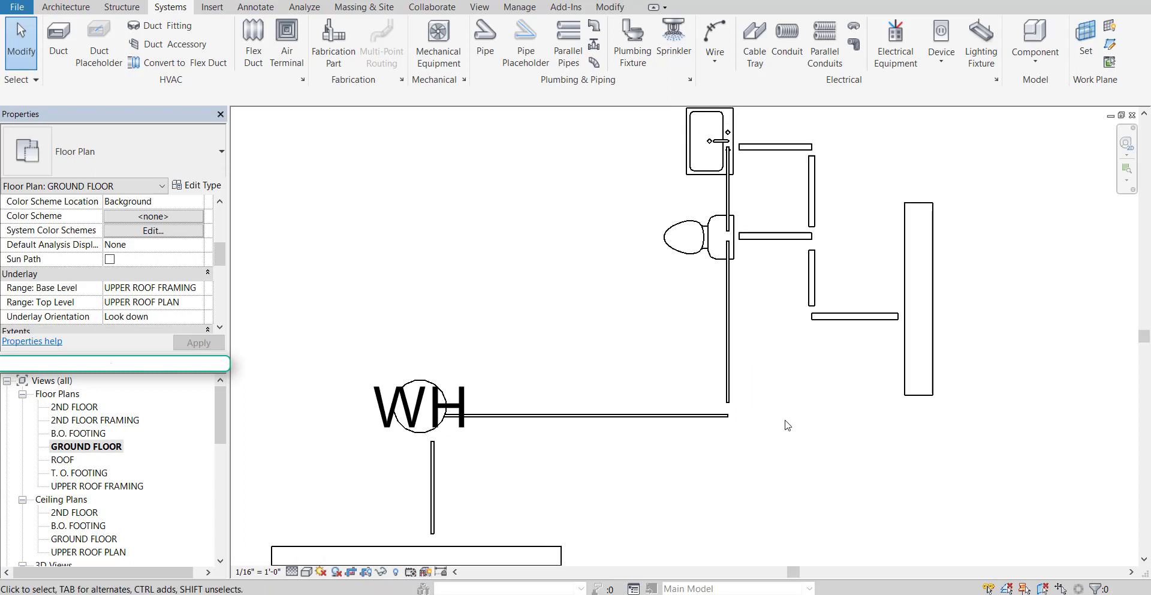